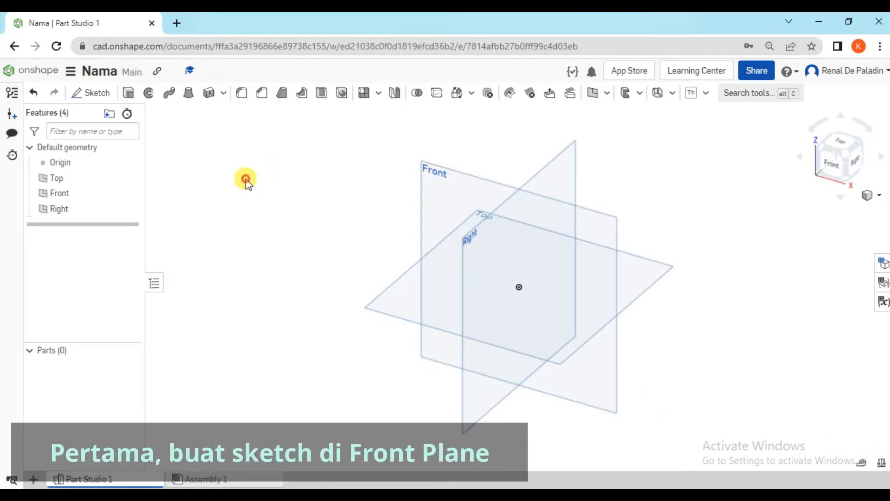
Start a new sketch on the Front plane and view it straight on.
left_click(111, 95)
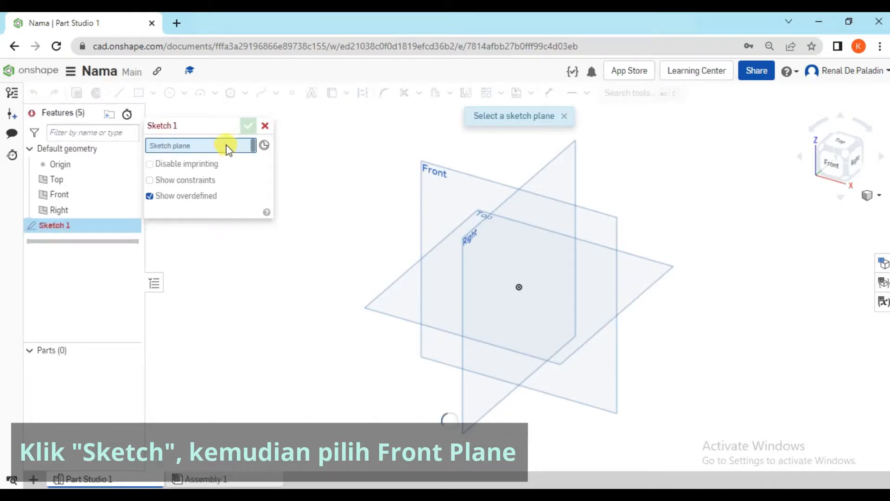
left_click(454, 188)
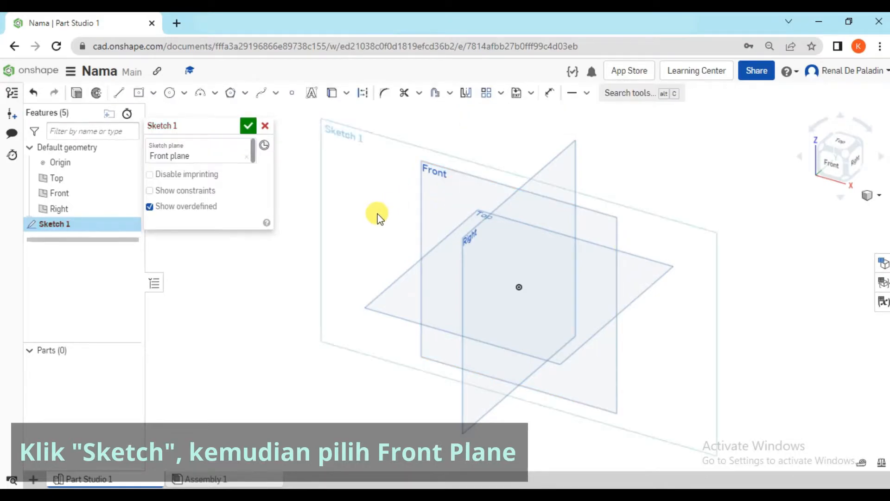
right_click(352, 179)
left_click(404, 292)
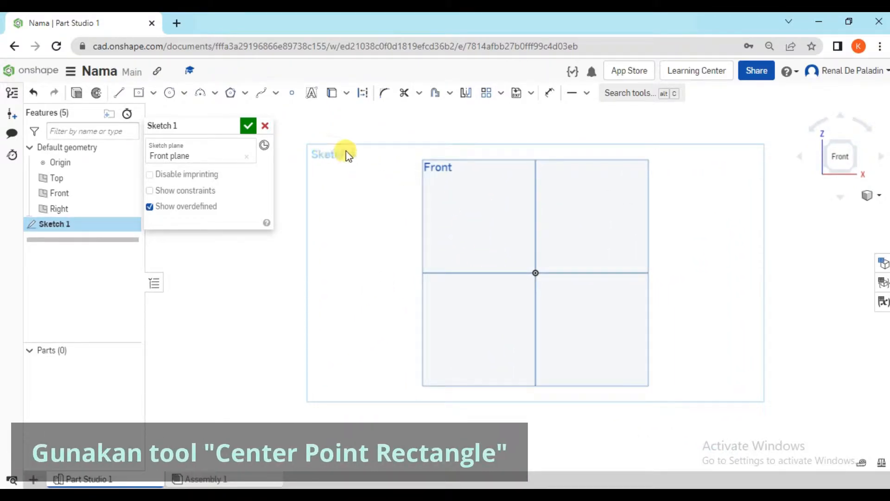
Draw a center point rectangle centred on the origin, 75 mm wide and 25 mm high.
left_click(153, 93)
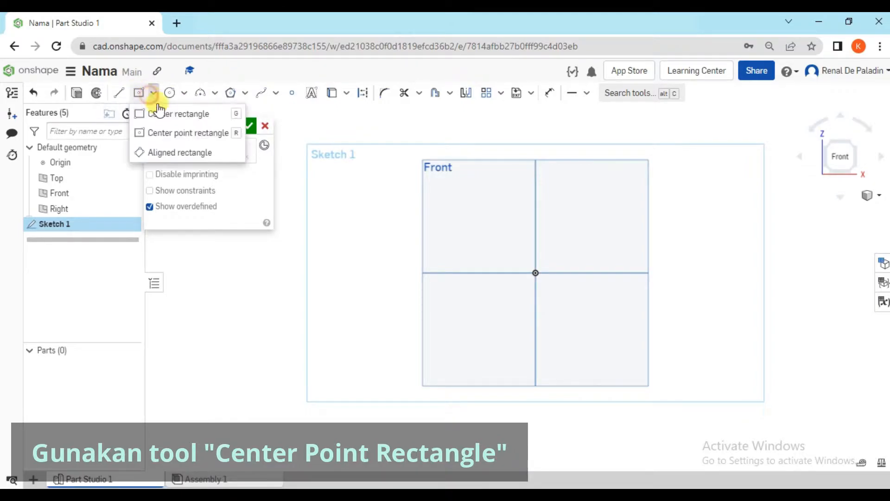
left_click(190, 133)
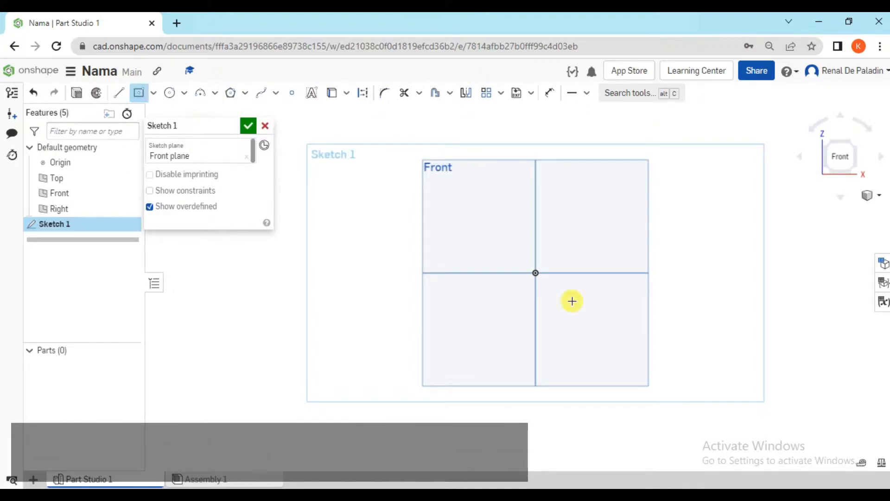
left_click(534, 272)
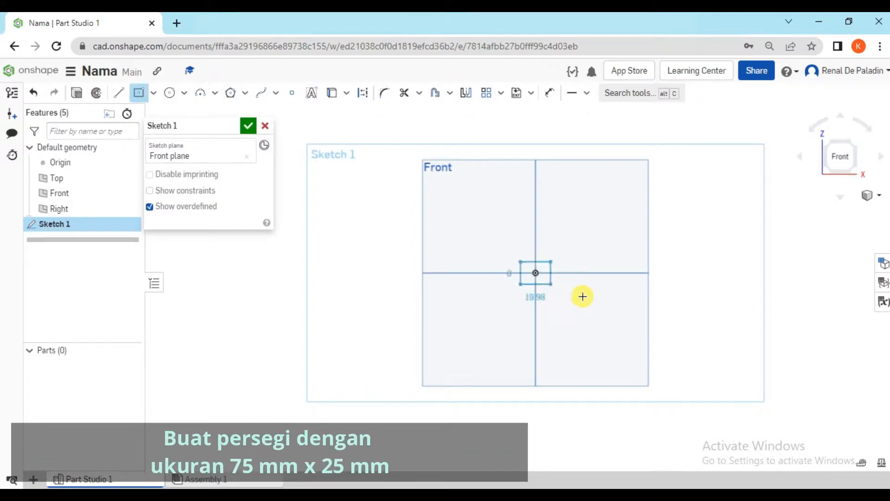
left_click(623, 308)
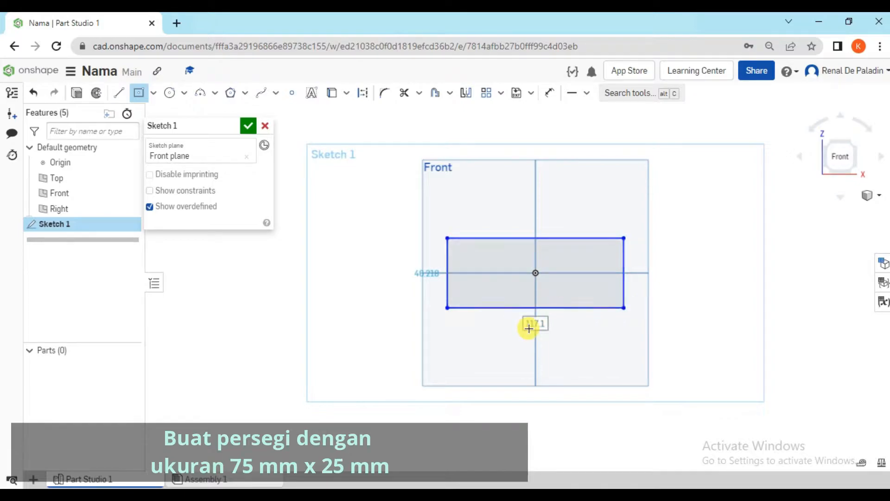
double_click(529, 328)
type("75")
key("Return")
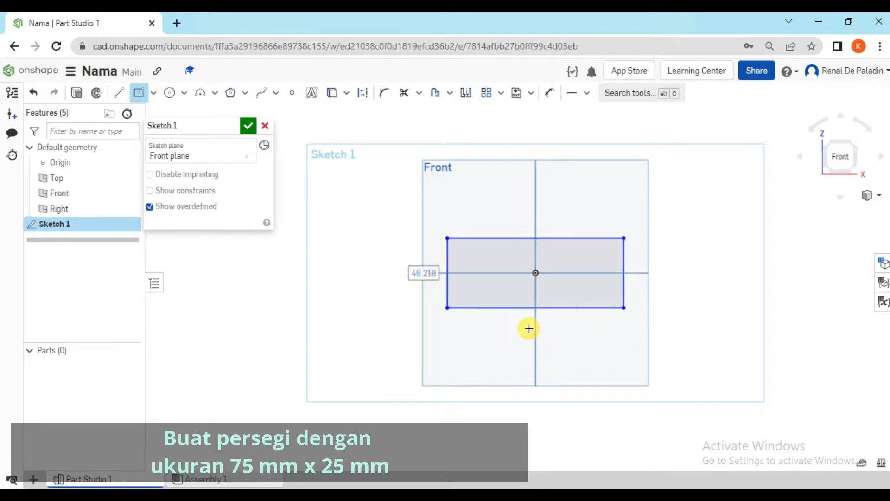
type("25")
key("Return")
Round all four corners of the rectangle with a Sketch Fillet of 12.5 mm radius.
scroll(530, 276, "up", 3)
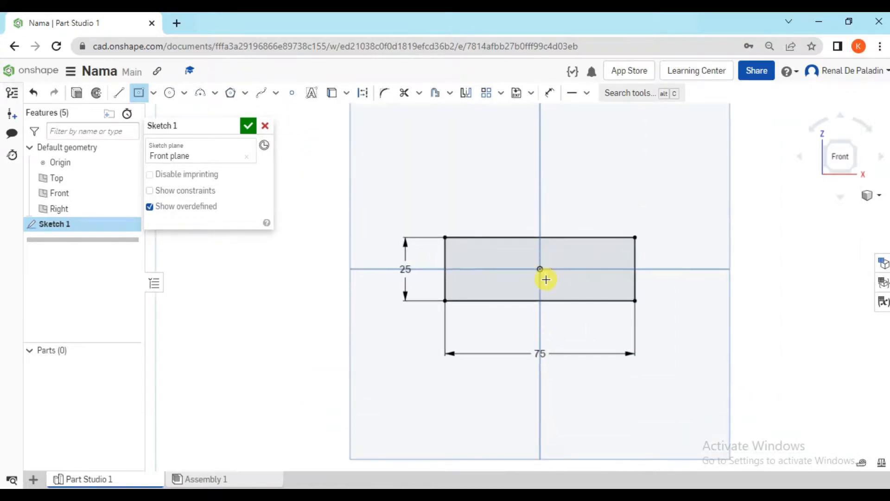
scroll(565, 278, "up", 1)
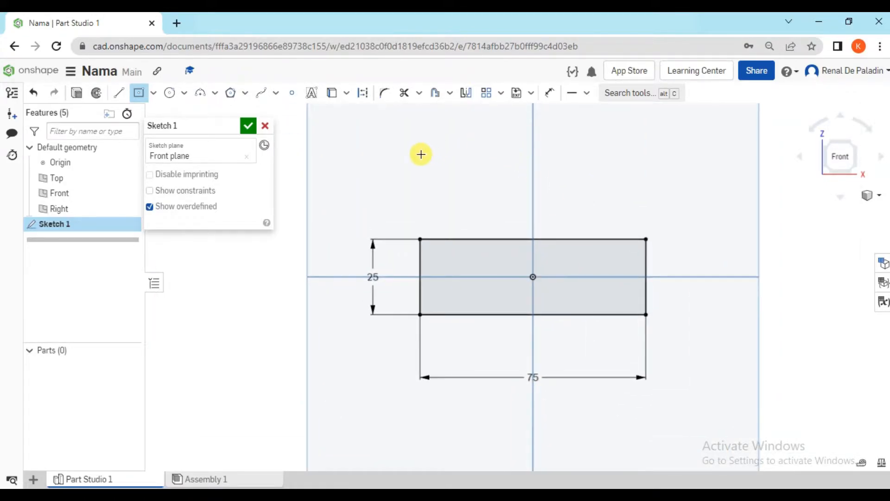
left_click(385, 95)
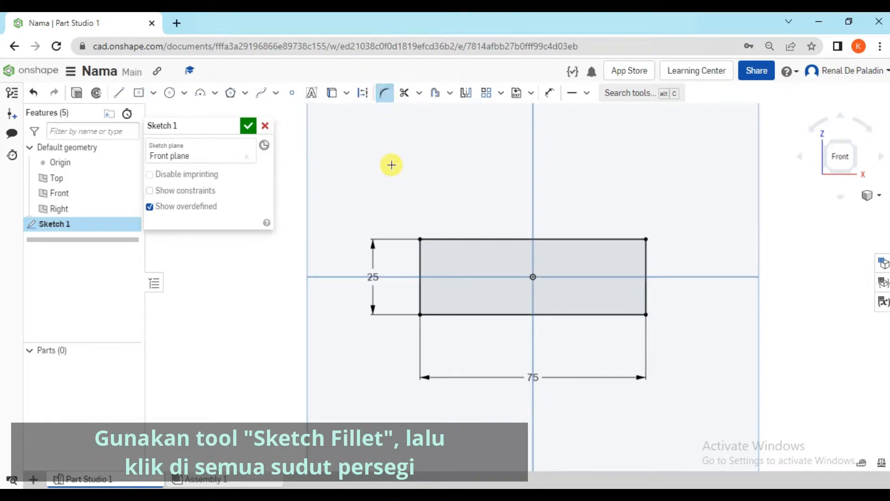
left_click(420, 239)
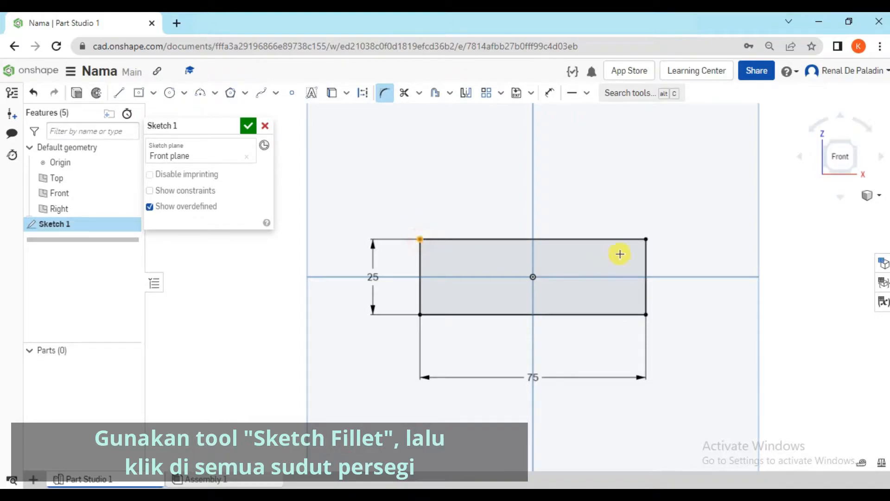
left_click(646, 239)
left_click(646, 315)
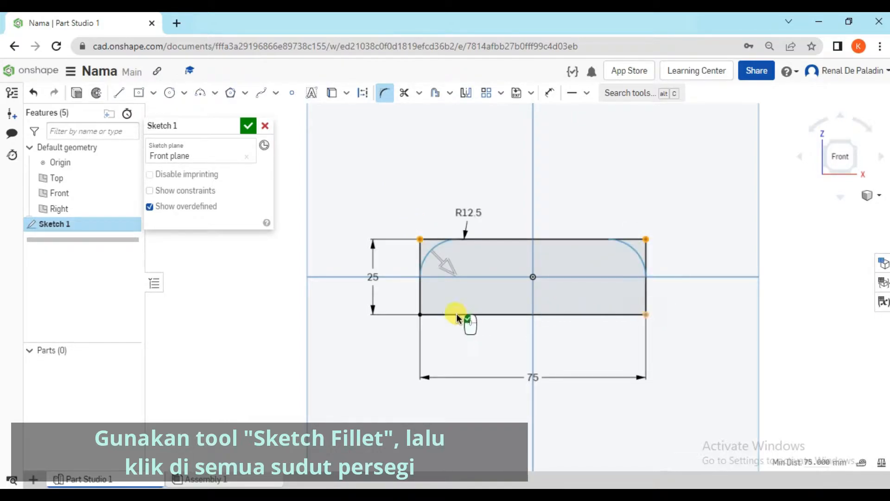
left_click(420, 315)
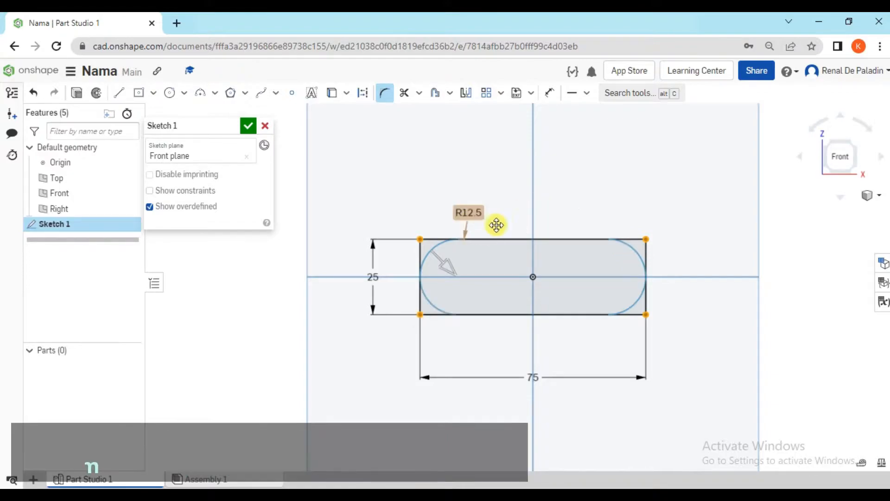
left_click(466, 212)
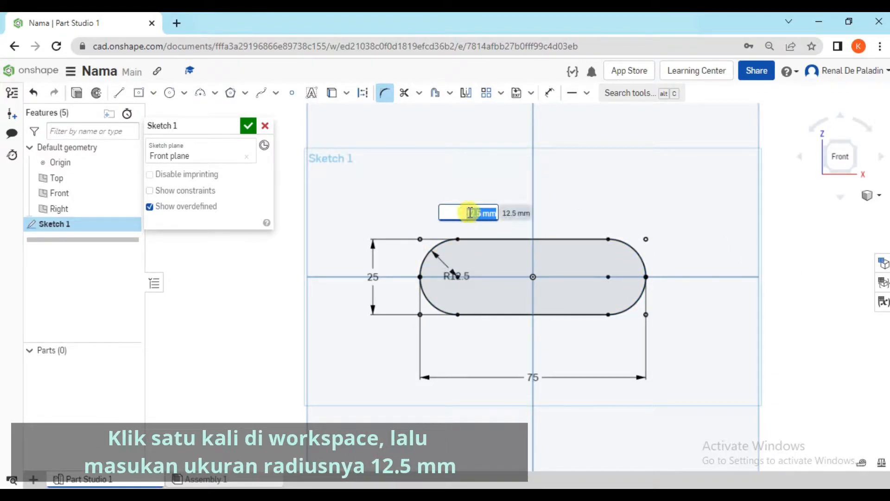
type("12")
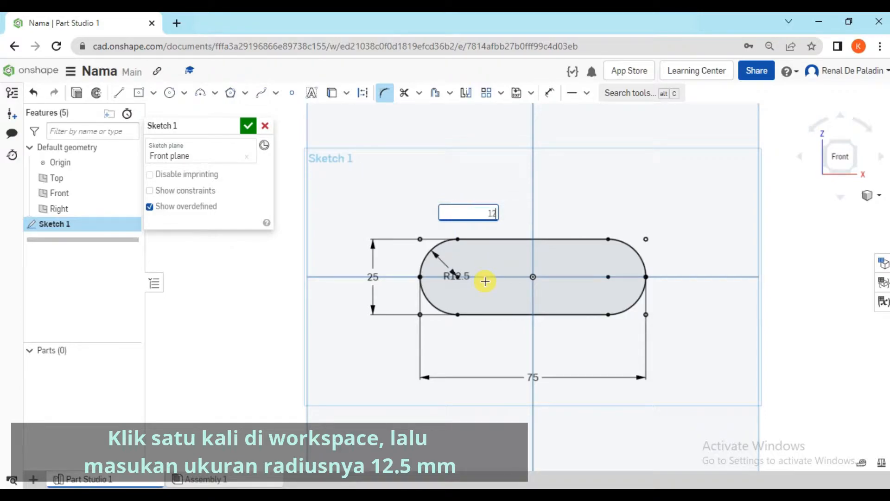
key("Return")
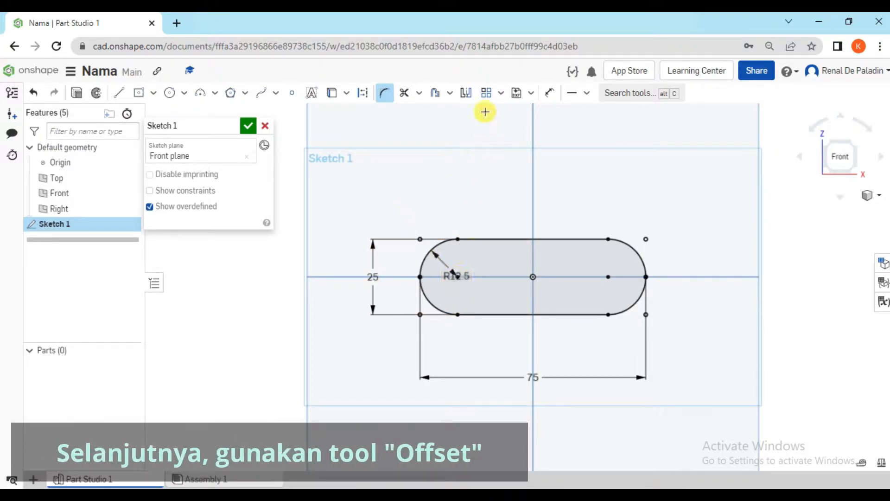
Offset the whole rounded outline inward by 2.5 mm.
left_click(435, 96)
scroll(489, 271, "up", 2)
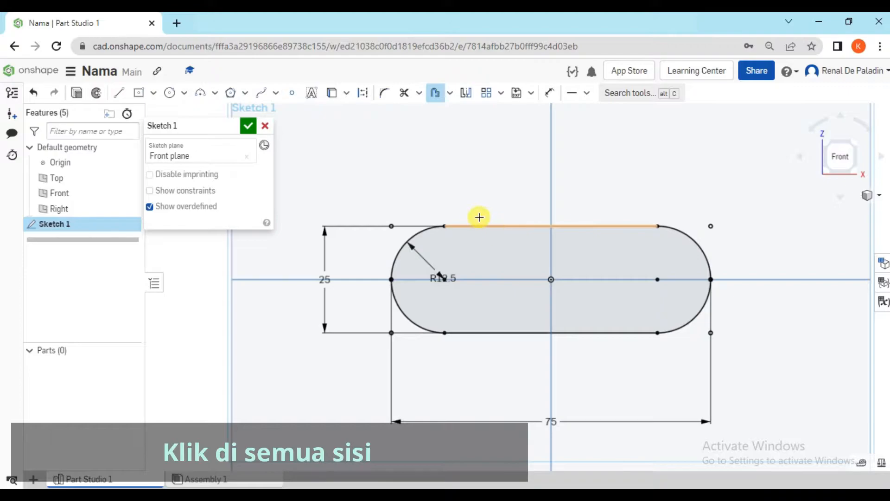
left_click(455, 231)
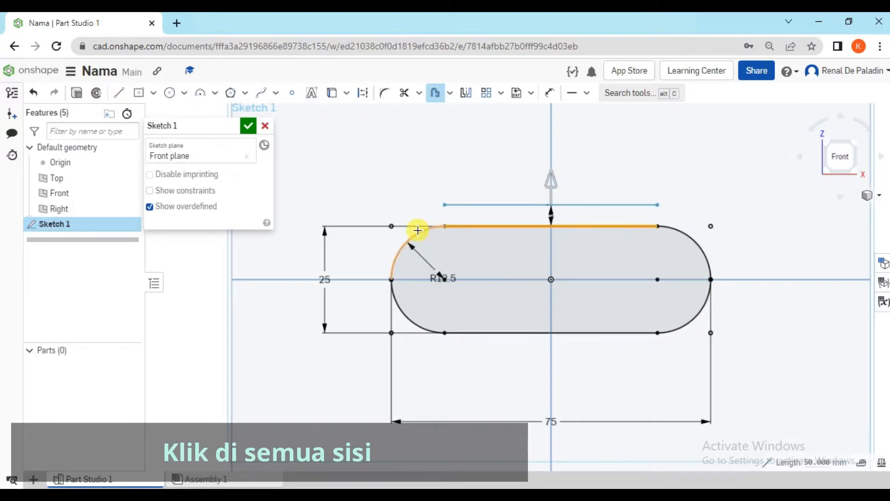
left_click(417, 231)
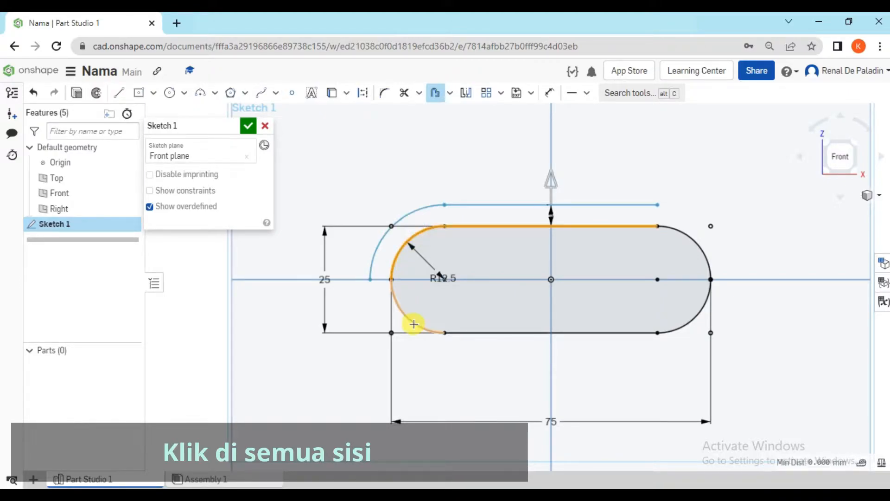
left_click(480, 333)
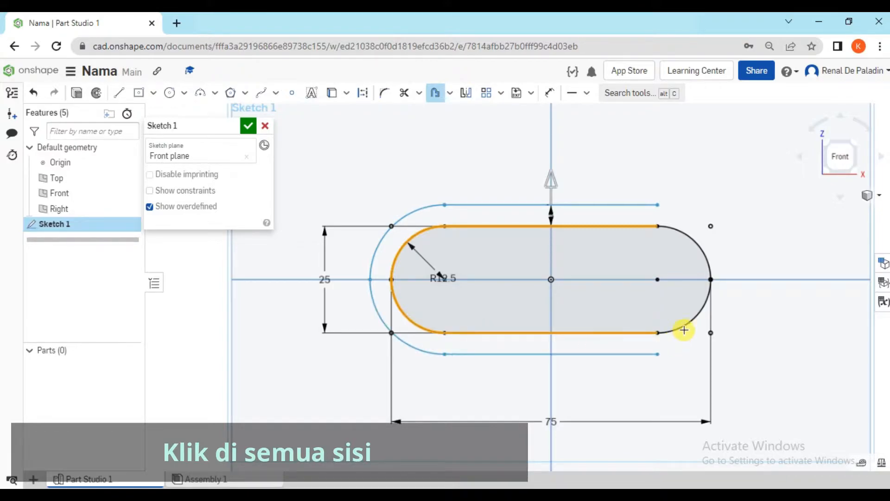
left_click(699, 257)
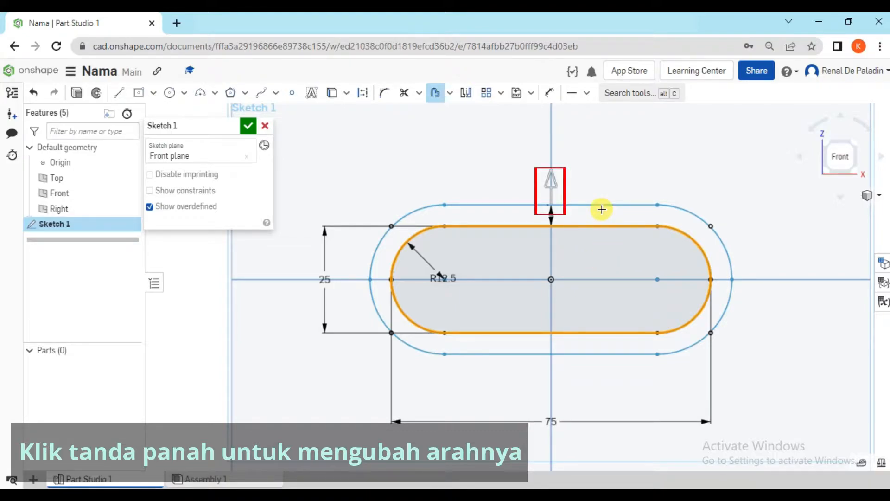
left_click(548, 186)
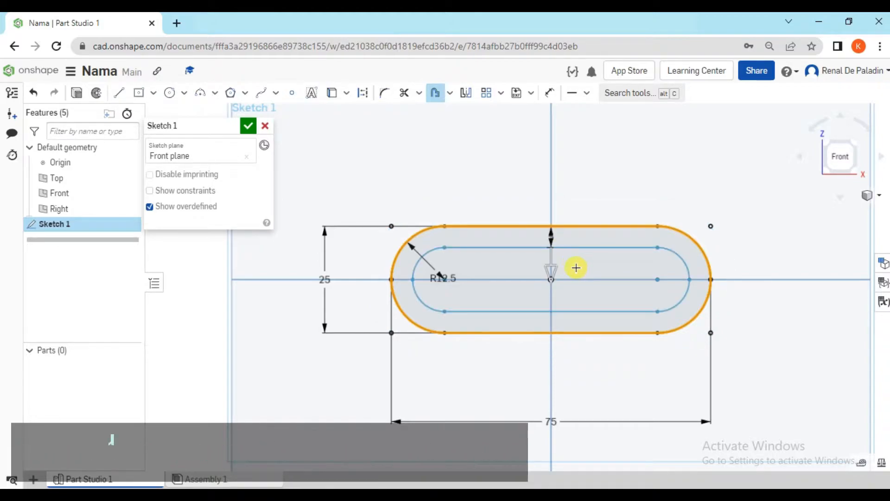
scroll(519, 222, "down", 1)
left_click(785, 248)
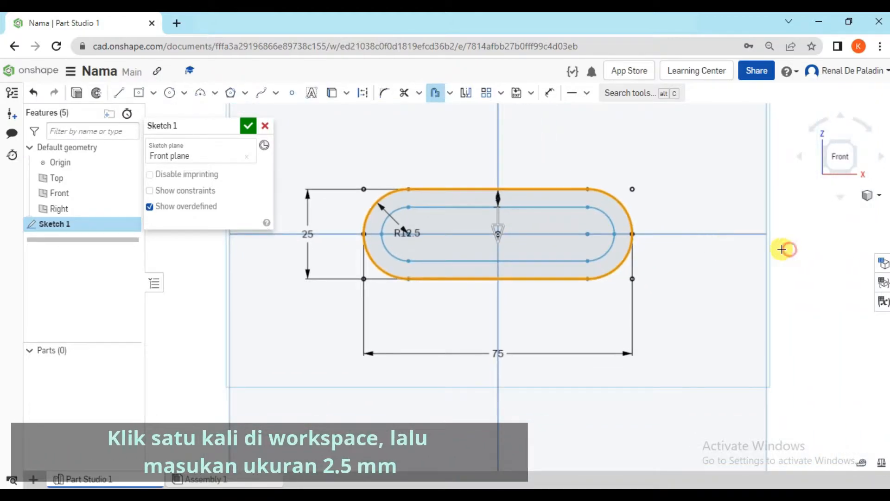
left_click(523, 203)
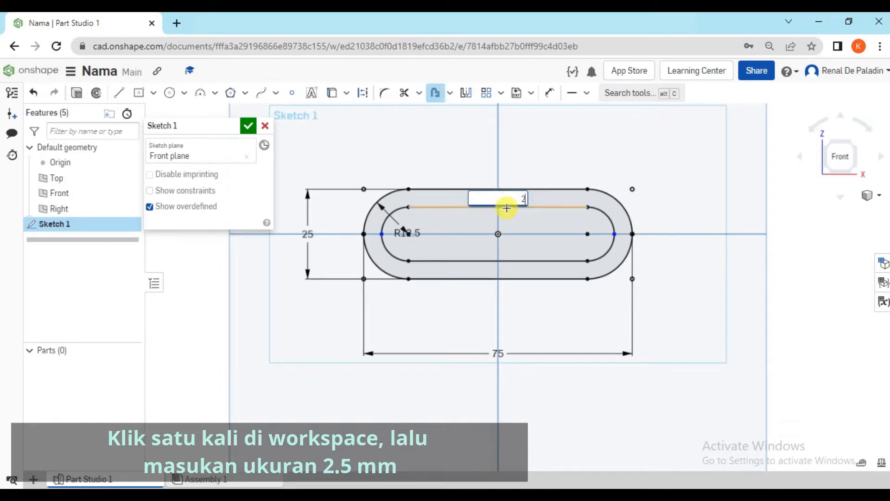
key("Return")
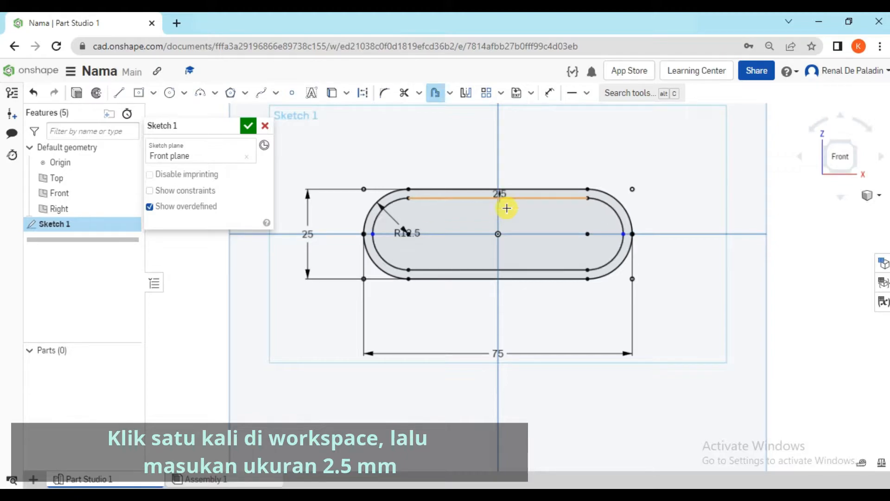
Draw a center point circle of 10 mm diameter inside the inner outline, centred about 13 mm left of and 2 mm above the origin.
scroll(529, 213, "up", 4)
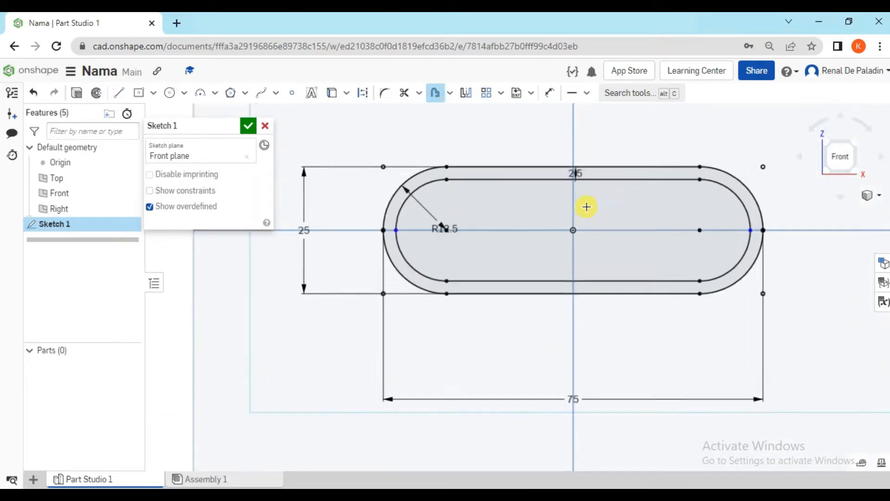
scroll(586, 204, "down", 1)
scroll(586, 207, "up", 1)
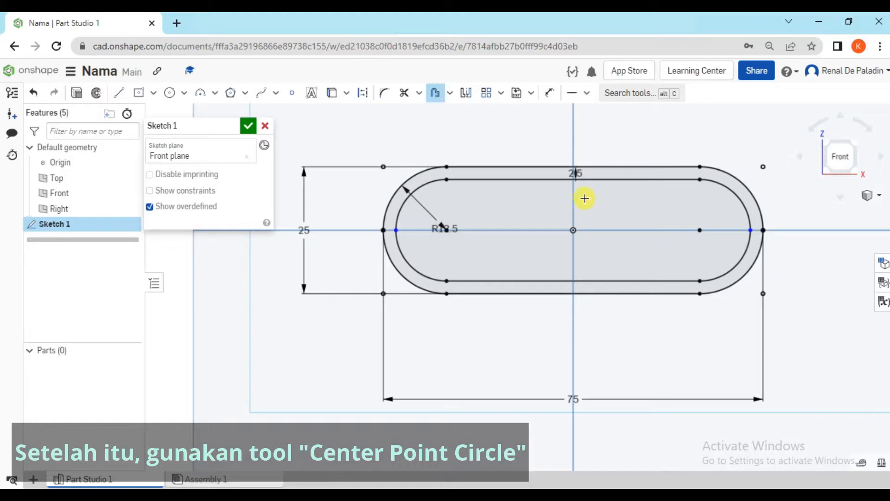
left_click(171, 95)
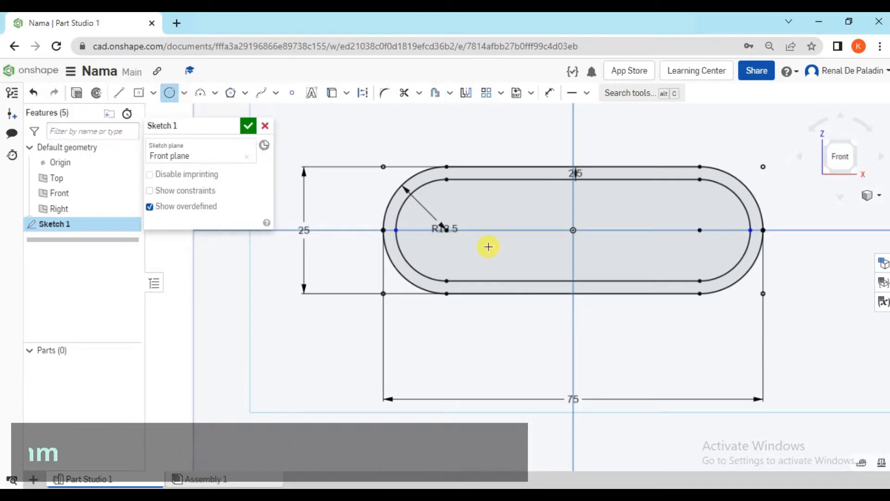
left_click(524, 233)
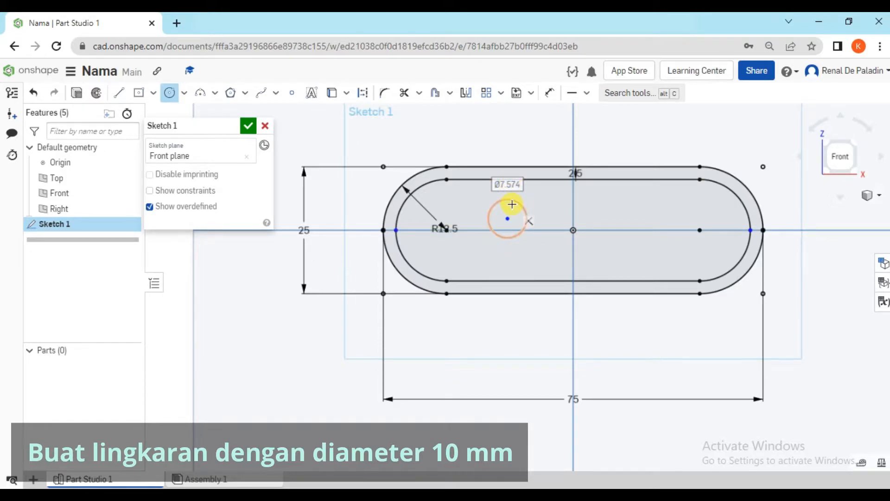
type("1")
key("Return")
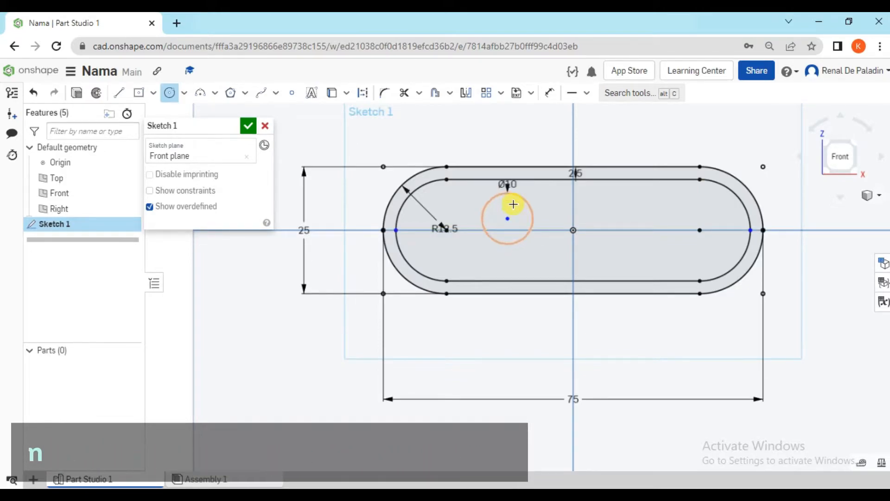
Align the circle's centre with the origin using a Horizontal constraint.
left_click(585, 94)
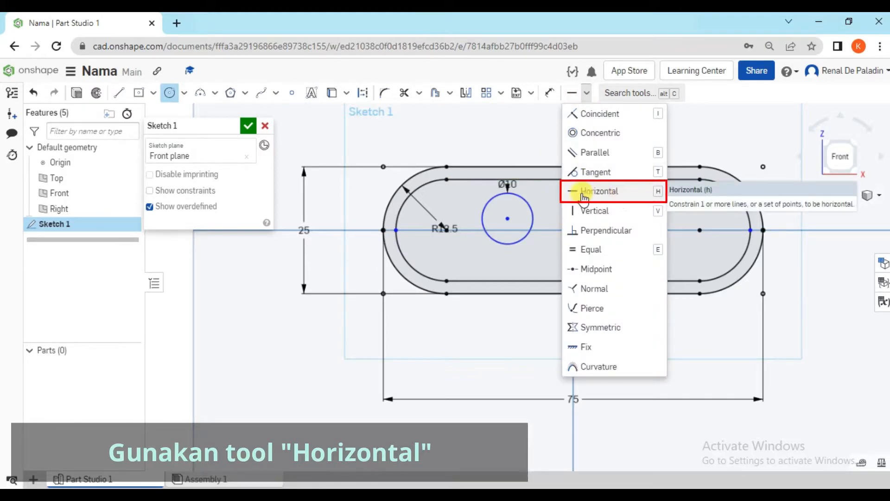
left_click(631, 194)
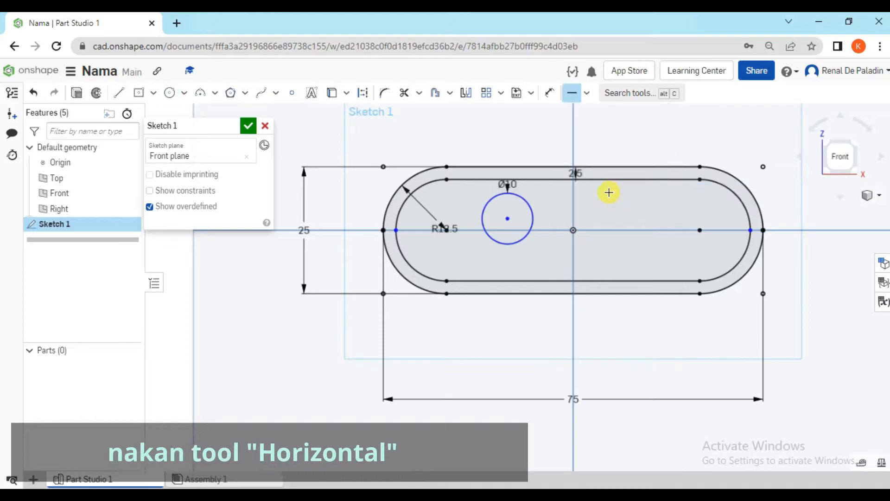
left_click(508, 218)
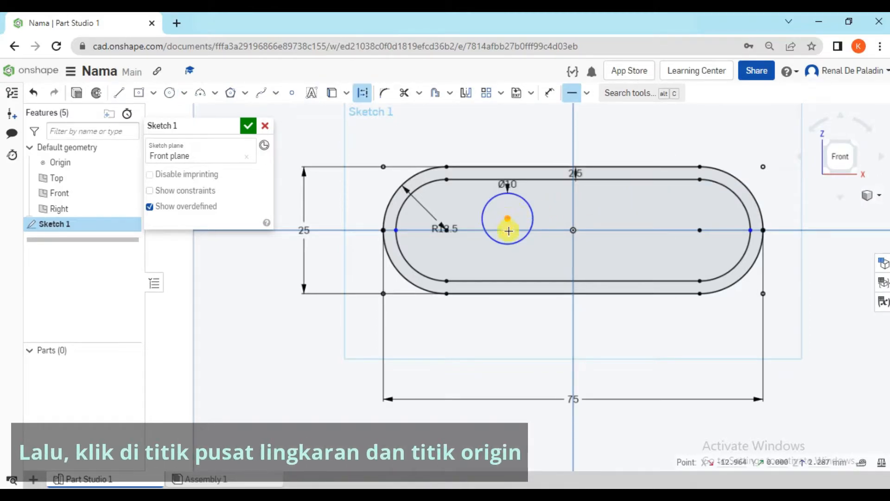
left_click(574, 231)
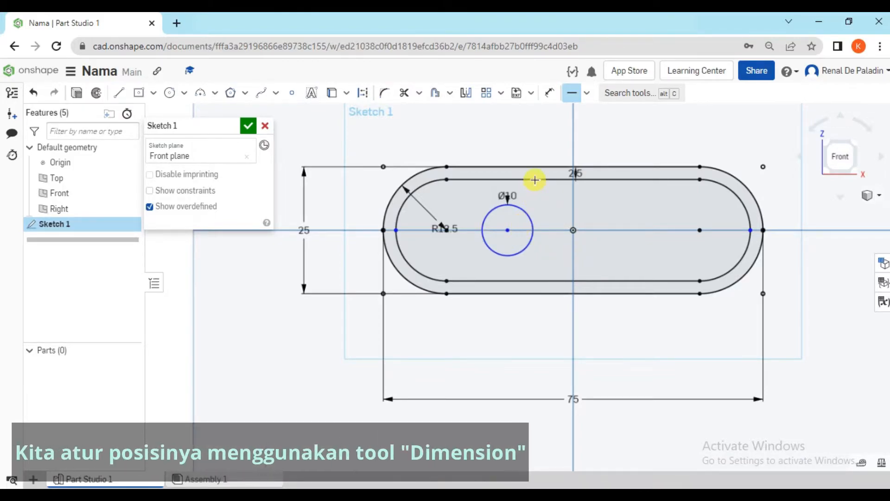
Dimension the 10 mm circle's centre 6 mm horizontally from the outer outline's left end.
left_click(549, 95)
left_click(509, 230)
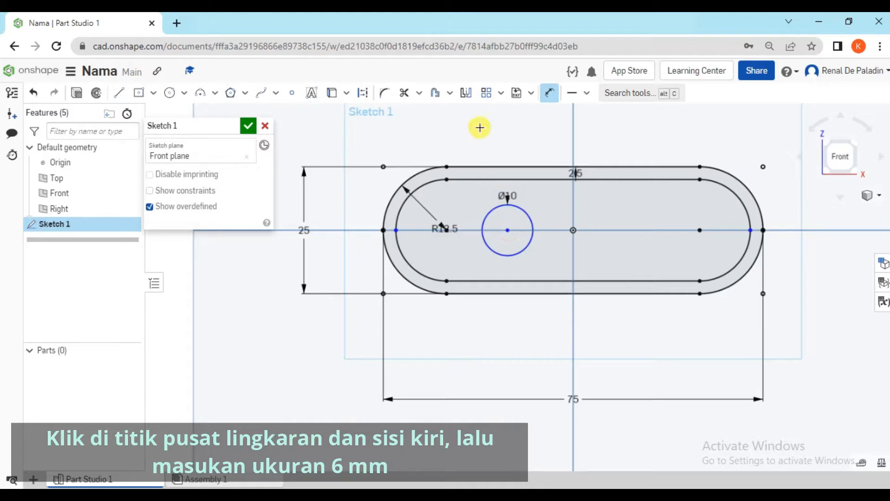
left_click(385, 230)
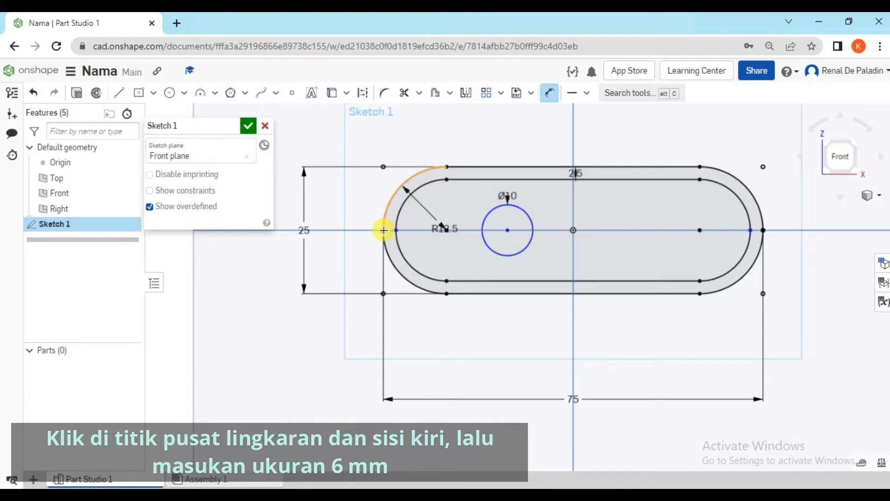
left_click(383, 229)
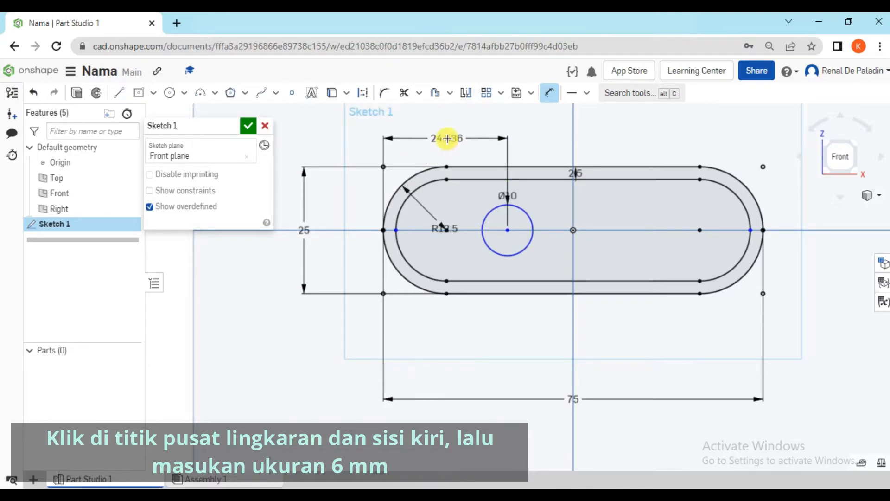
left_click(447, 138)
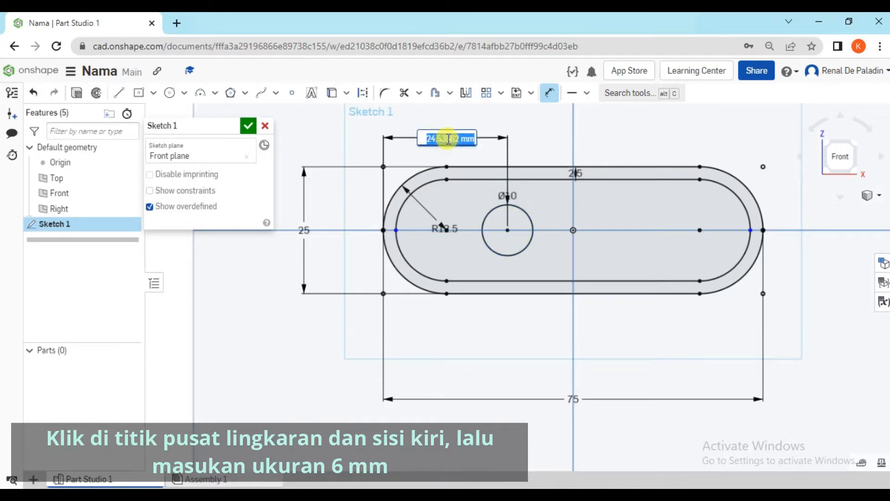
type("6")
key("Return")
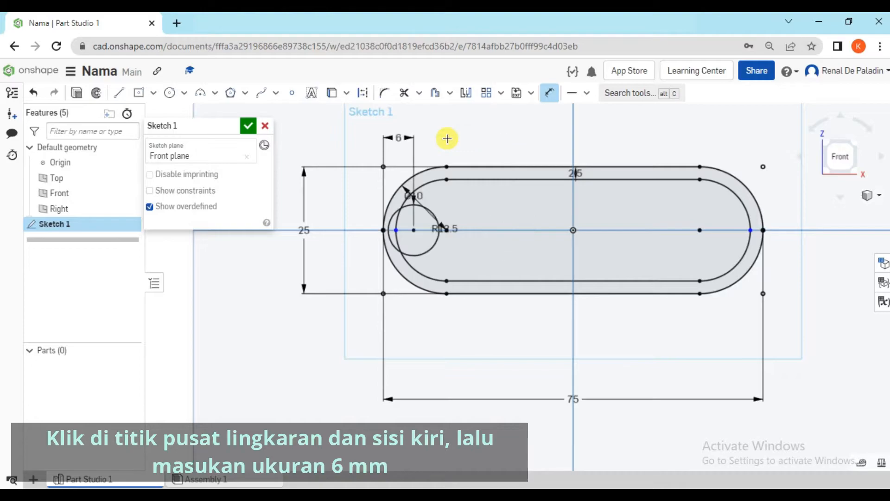
Draw a center point circle of 5 mm diameter concentric with the 10 mm circle and move its diameter dimension to the circle's upper right.
scroll(521, 213, "up", 5)
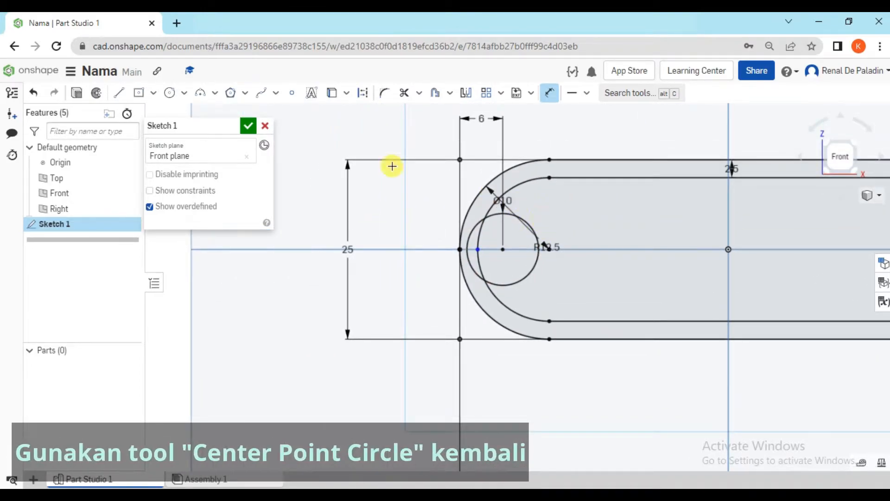
left_click(179, 96)
left_click(184, 95)
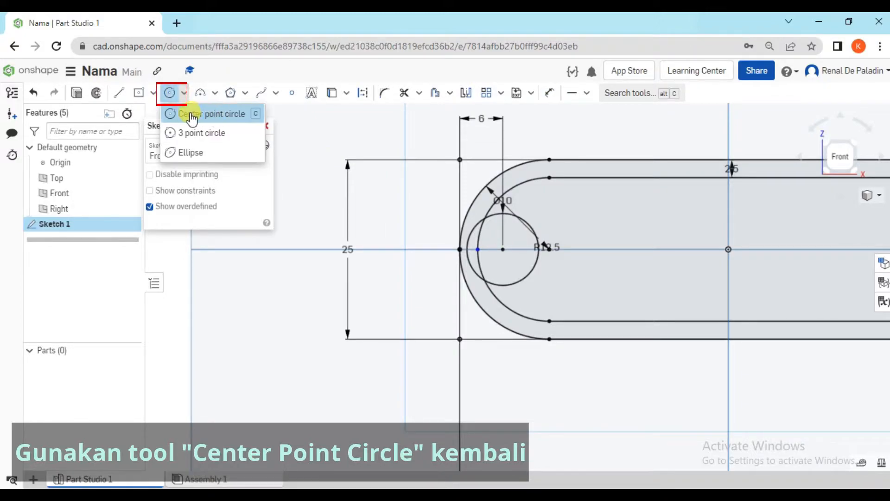
left_click(225, 116)
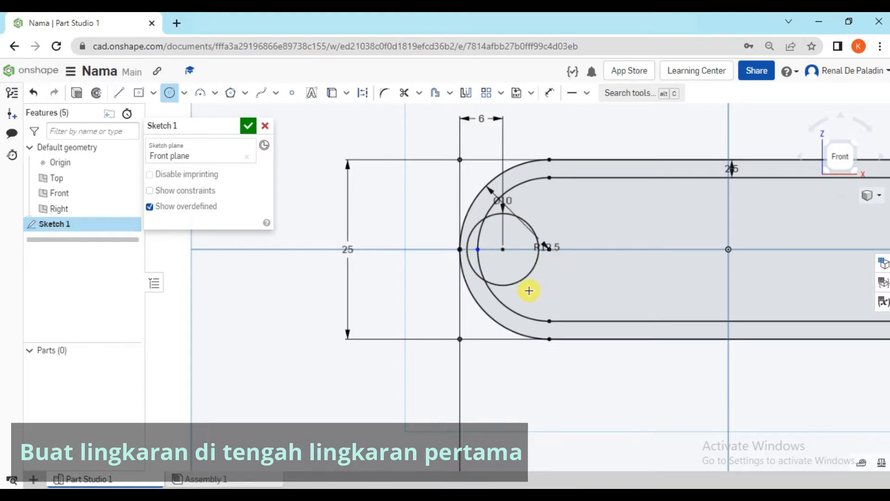
left_click(510, 259)
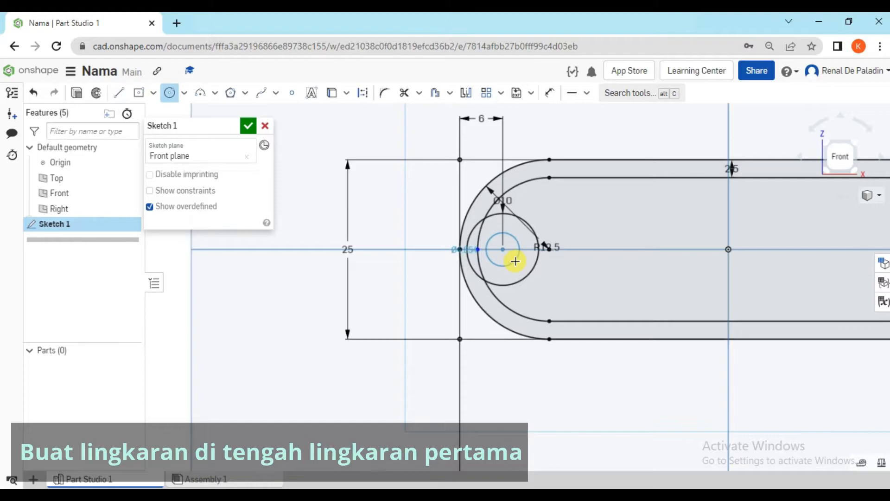
left_click(515, 261)
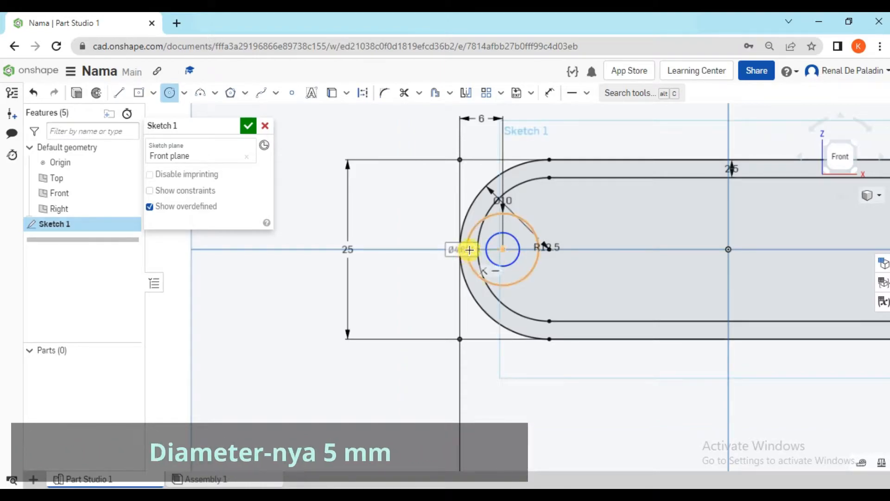
type("5")
key("Return")
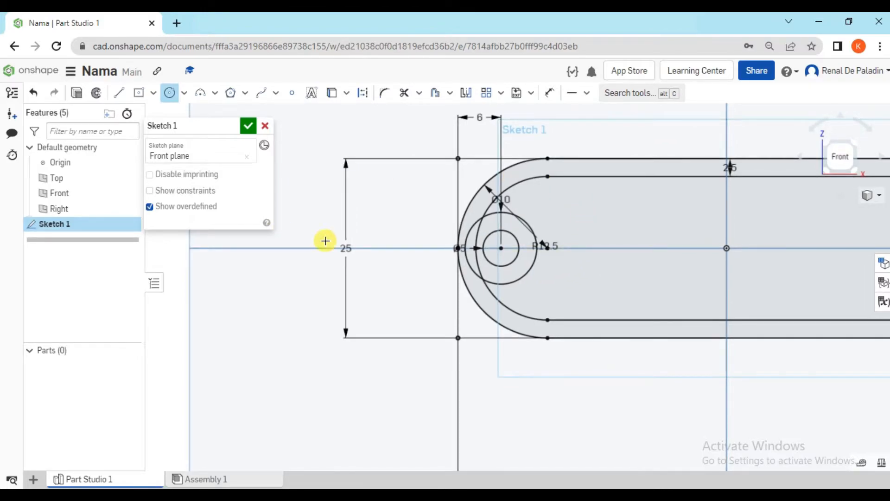
key("Escape")
left_click_drag(460, 247, 527, 213)
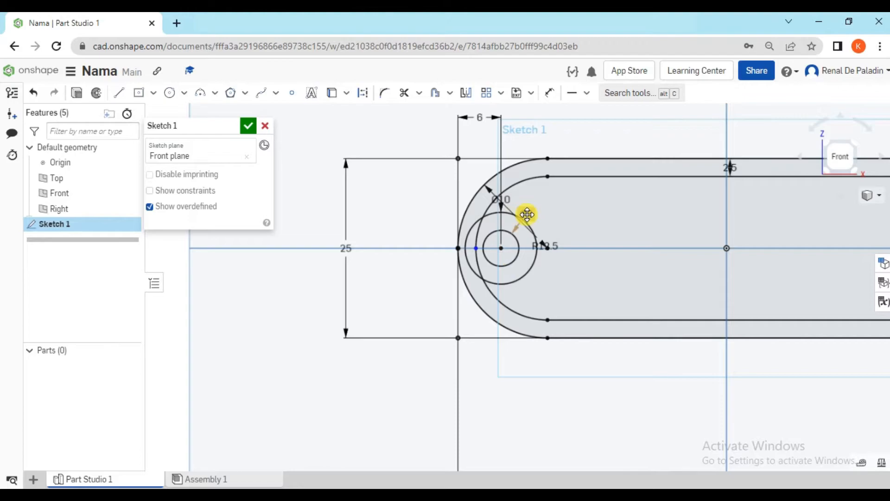
Trim the crossing arcs where the 10 mm circle overlaps the inner outline's left end, leaving one continuous contour, and finish the sketch.
middle_click_drag(624, 271, 558, 260)
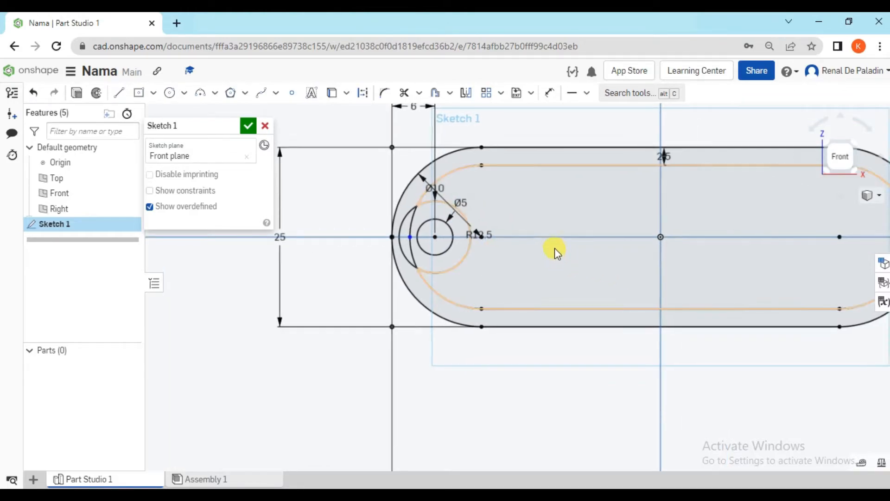
scroll(571, 232, "down", 1)
middle_click_drag(577, 231, 547, 224)
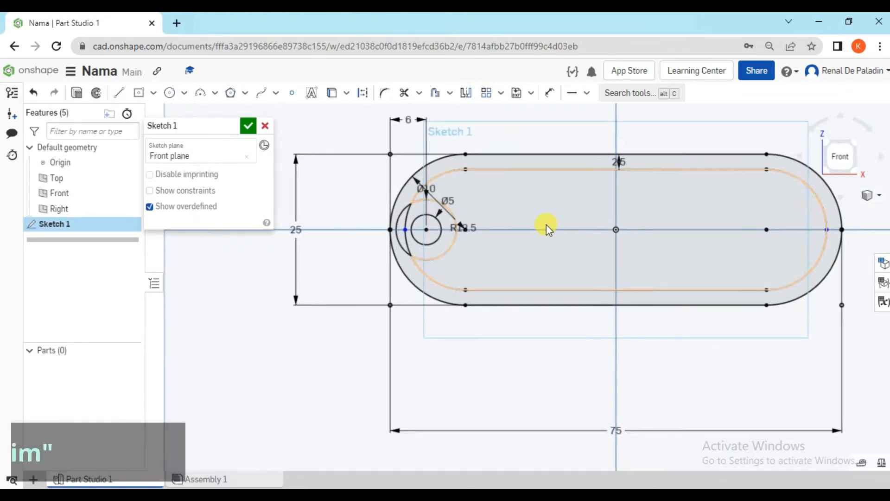
left_click(557, 224)
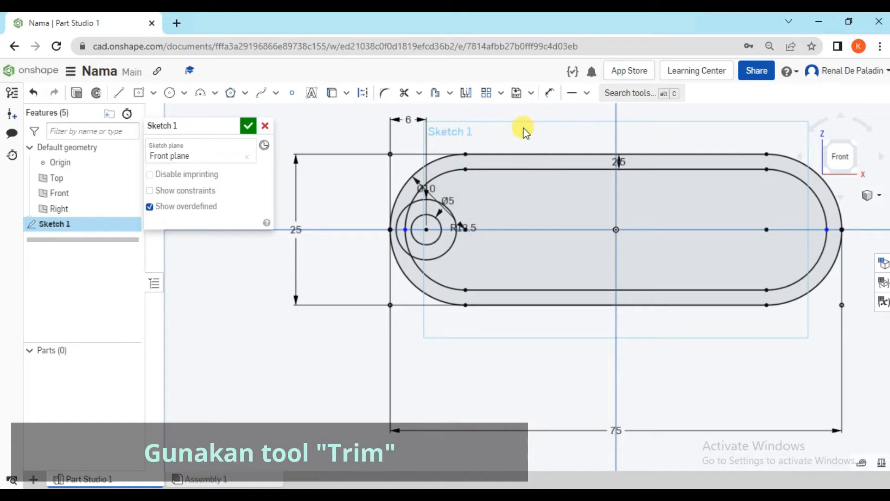
left_click(405, 93)
middle_click_drag(421, 224, 456, 220)
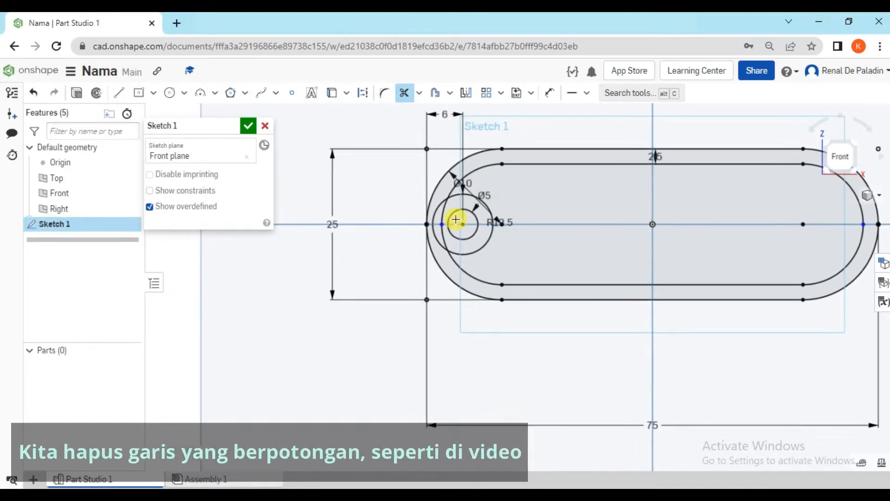
scroll(454, 222, "up", 3)
left_click(425, 210)
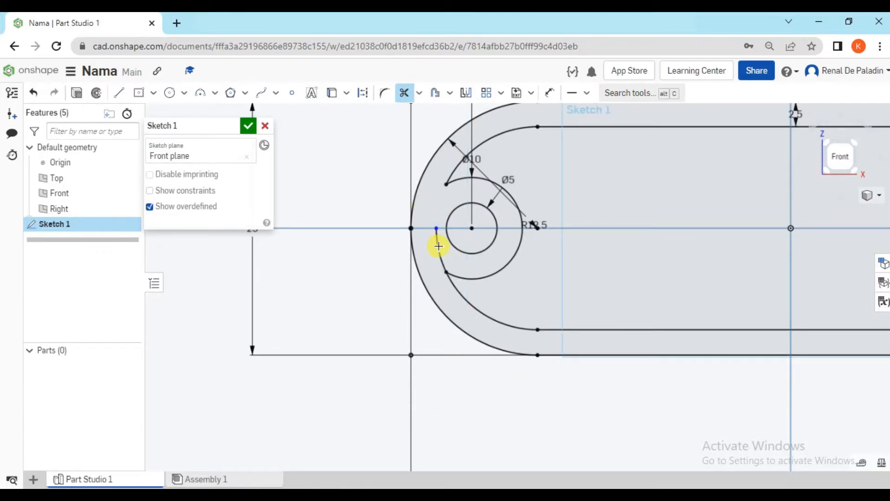
scroll(626, 271, "down", 2)
mouse_move(632, 264)
middle_mouse_down()
mouse_move(425, 264)
mouse_move(407, 254)
mouse_move(523, 251)
middle_mouse_up()
scroll(407, 255, "down", 1)
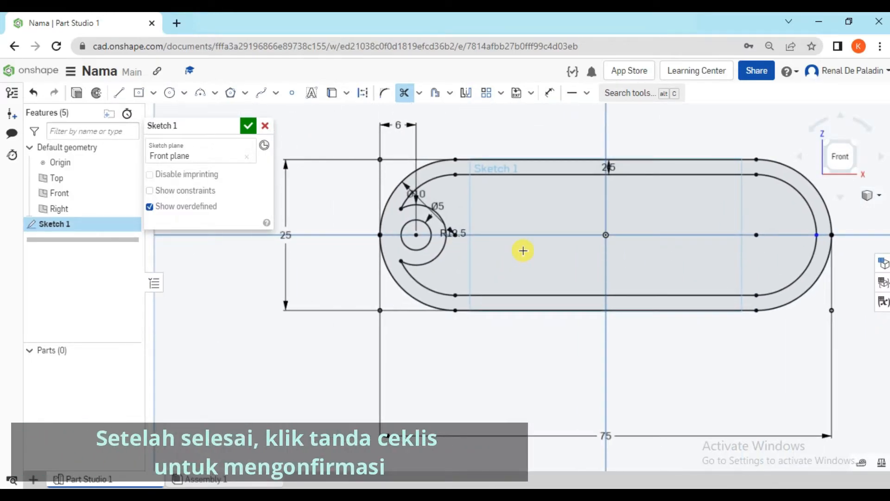
left_click(244, 130)
Extrude the sketch's inner region as a new solid with a Blind depth of 2.5 mm.
scroll(335, 175, "down", 1)
middle_click_drag(335, 175, 347, 190)
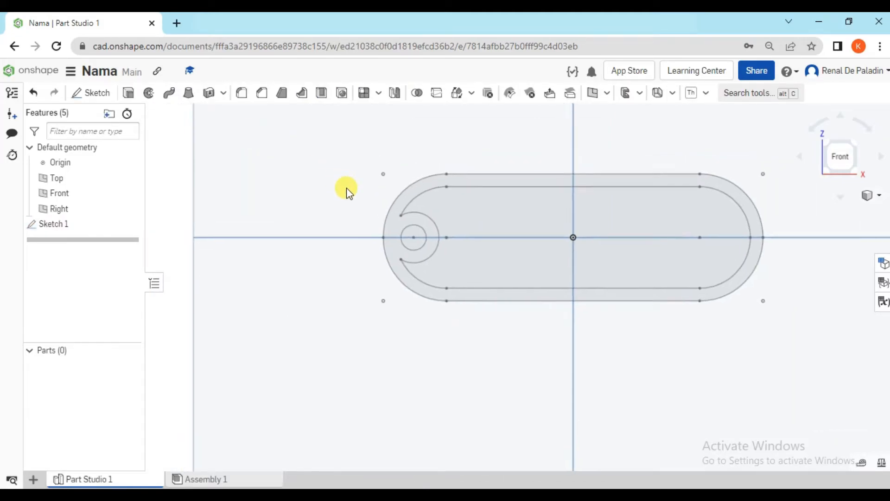
left_click(857, 141)
scroll(549, 302, "up", 2)
left_click(549, 303)
left_click(328, 136)
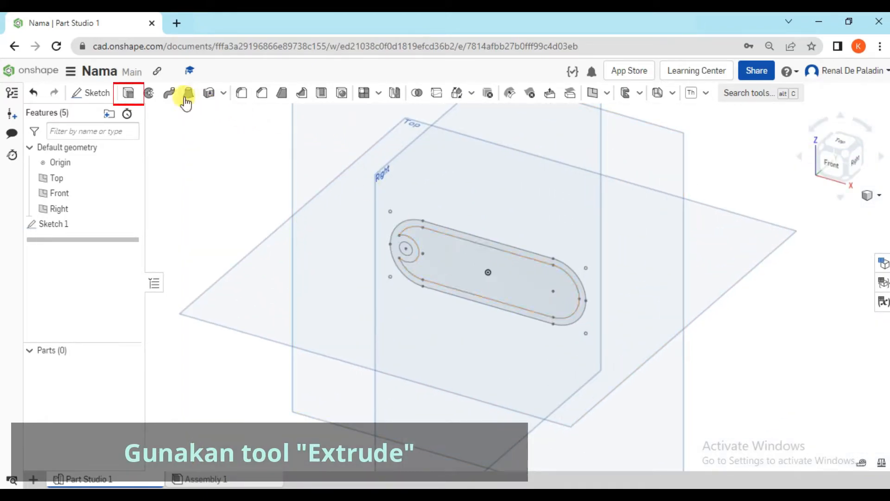
left_click(129, 95)
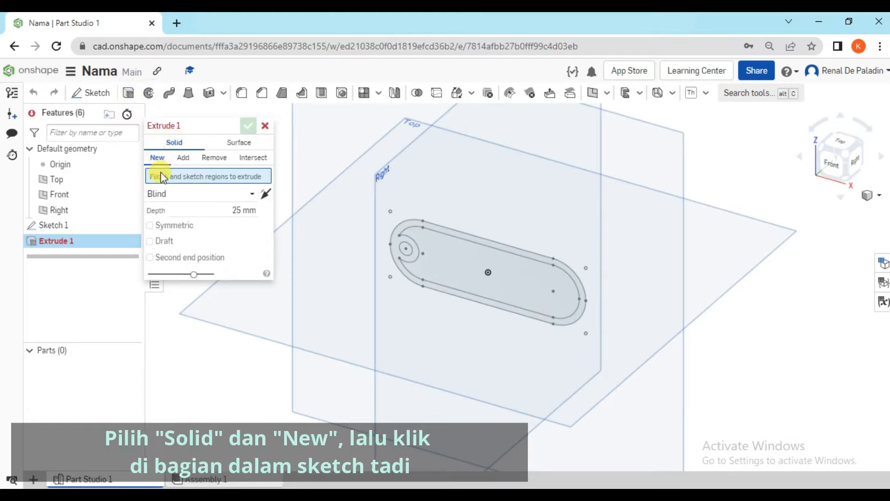
left_click(451, 262)
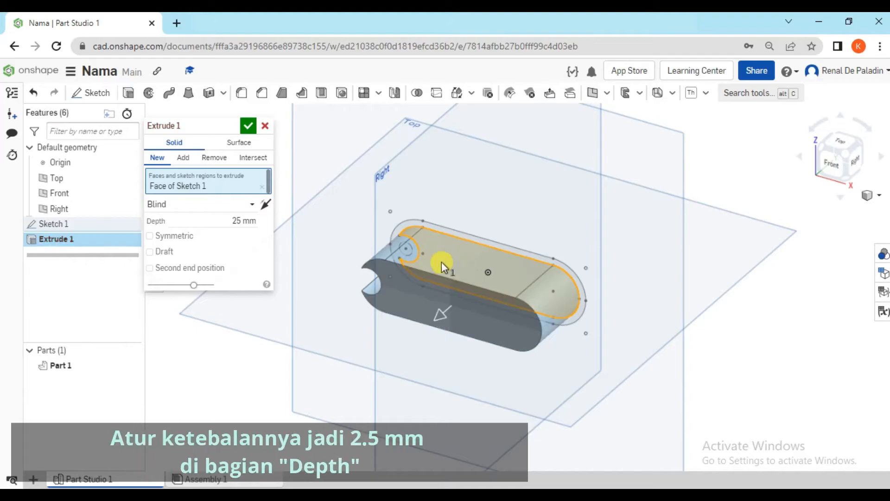
left_click(229, 222)
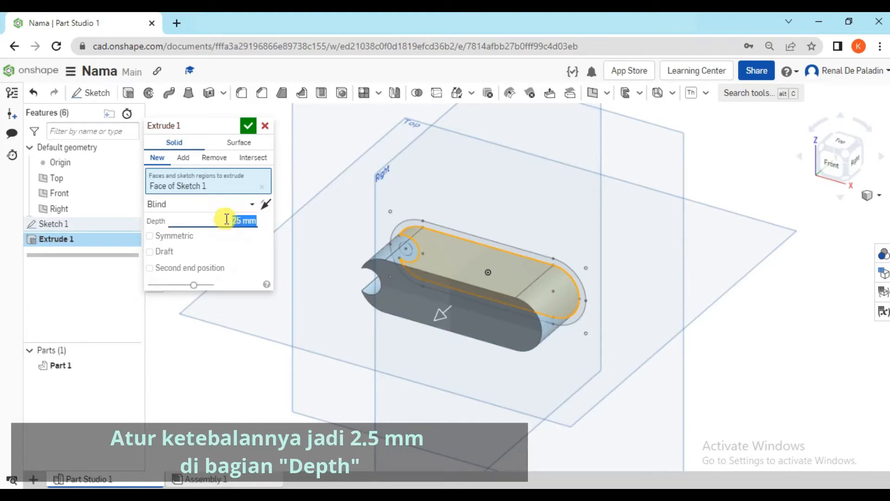
type("2.5")
key("Return")
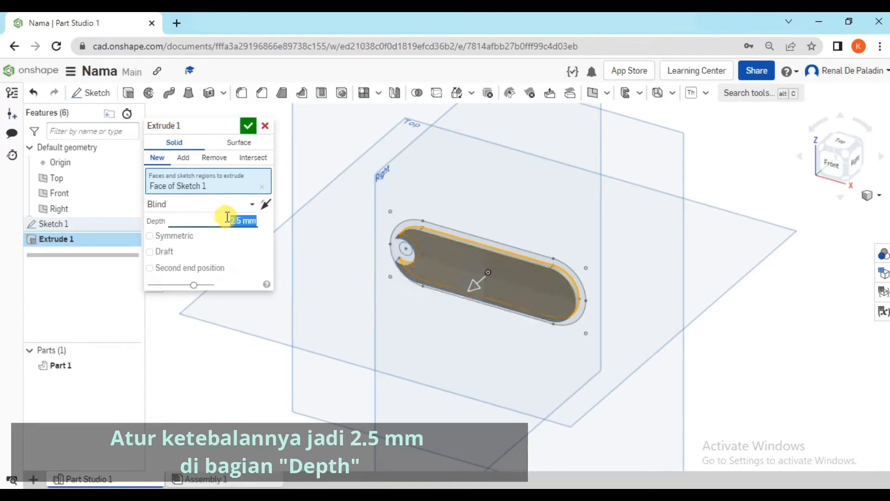
scroll(432, 283, "up", 4)
right_click_drag(432, 283, 464, 262)
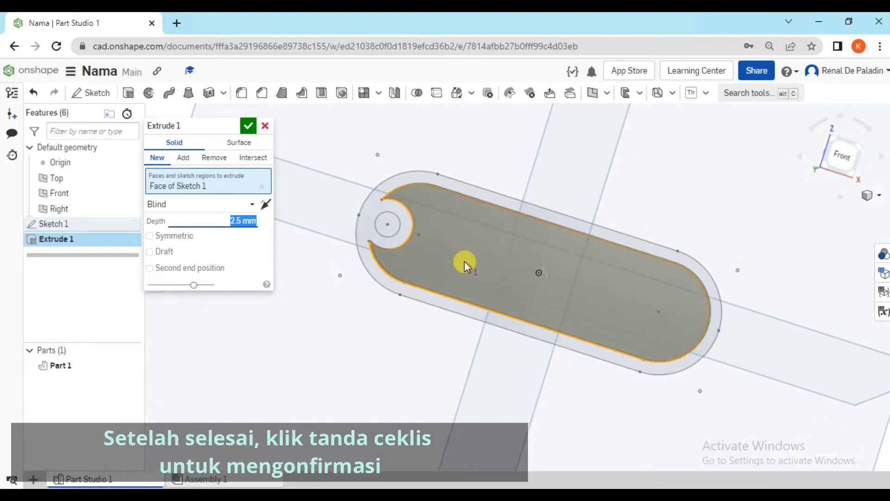
left_click(248, 126)
Show Sketch 1 again over the extruded plate.
mouse_move(343, 267)
right_mouse_down()
mouse_move(363, 264)
mouse_move(342, 265)
right_mouse_up()
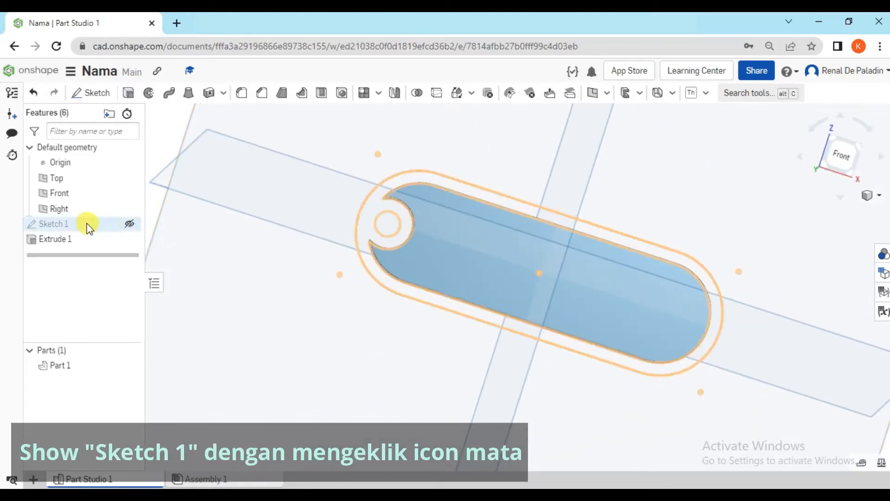
left_click(130, 225)
scroll(269, 216, "down", 1)
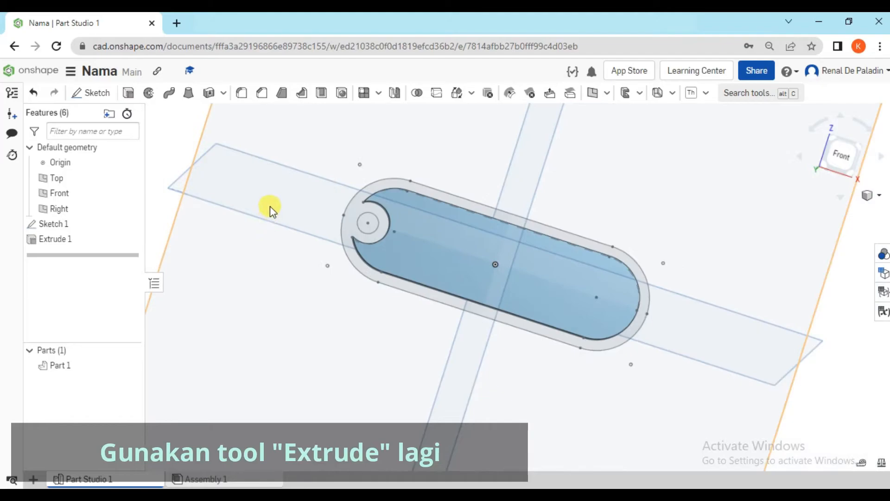
Extrude the outer rim region with the ring around the 5 mm hole to a Blind depth of 4 mm, adding it to Part 1.
left_click(126, 96)
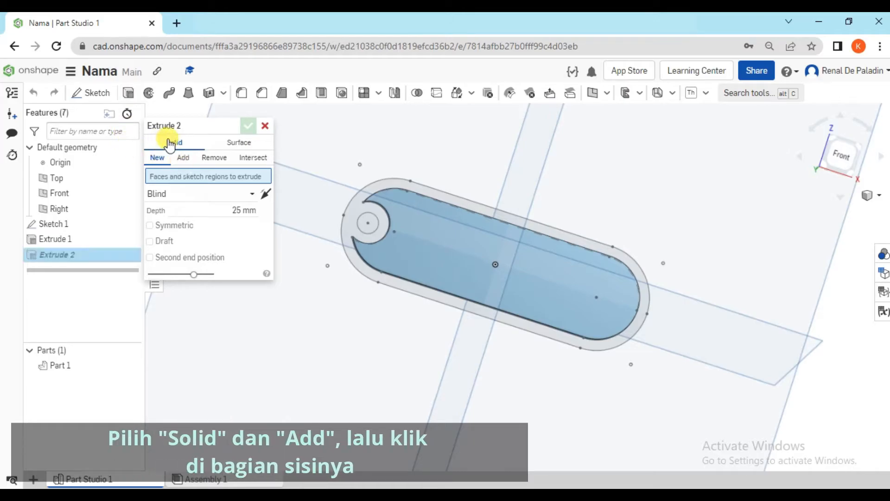
left_click(184, 159)
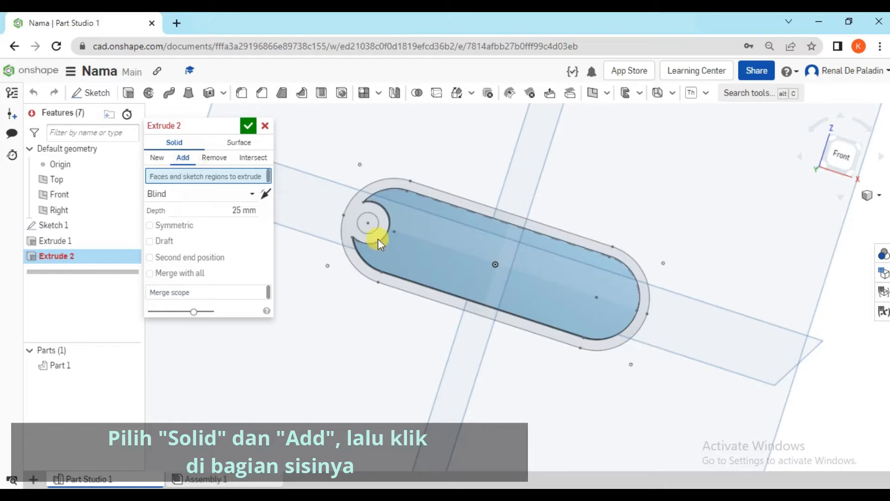
left_click(349, 215)
mouse_move(427, 244)
right_mouse_down()
mouse_move(405, 243)
mouse_move(416, 252)
right_mouse_up()
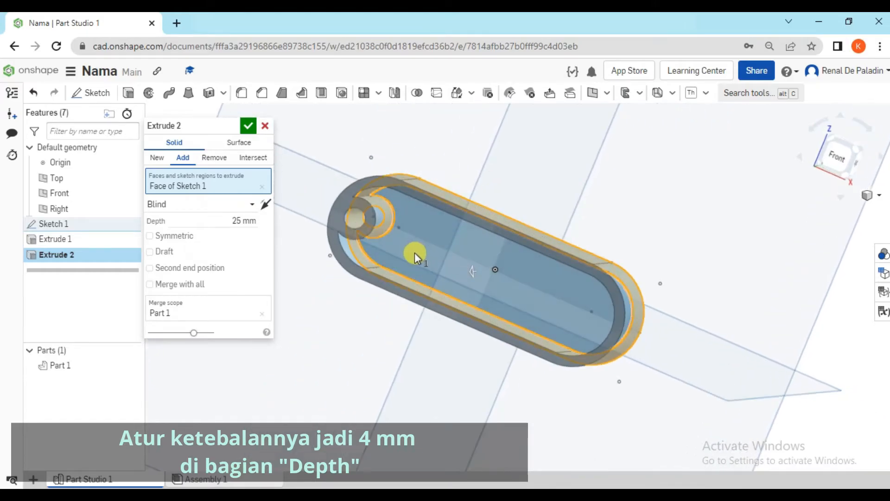
left_click(229, 214)
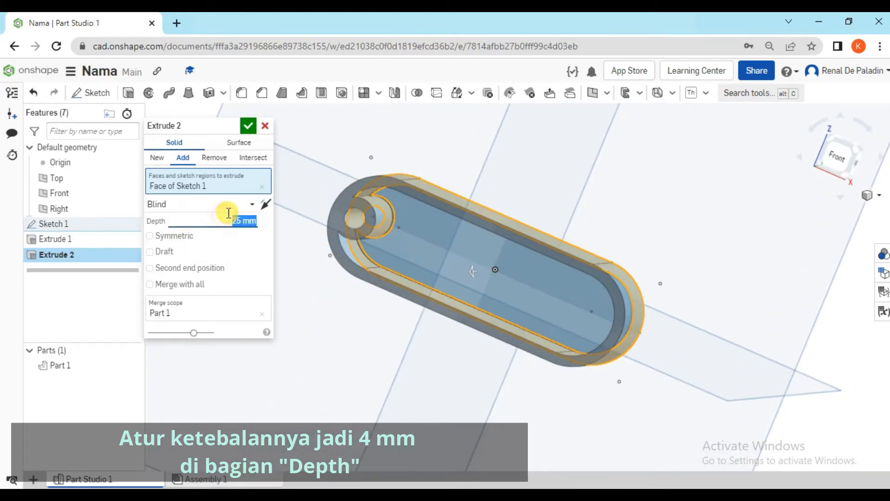
type("4")
key("Return")
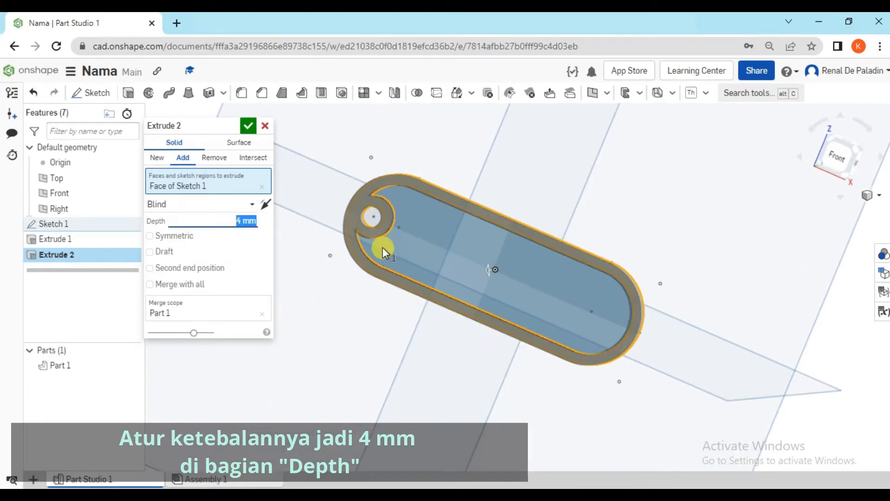
mouse_move(381, 237)
right_mouse_down()
mouse_move(379, 221)
mouse_move(396, 231)
right_mouse_up()
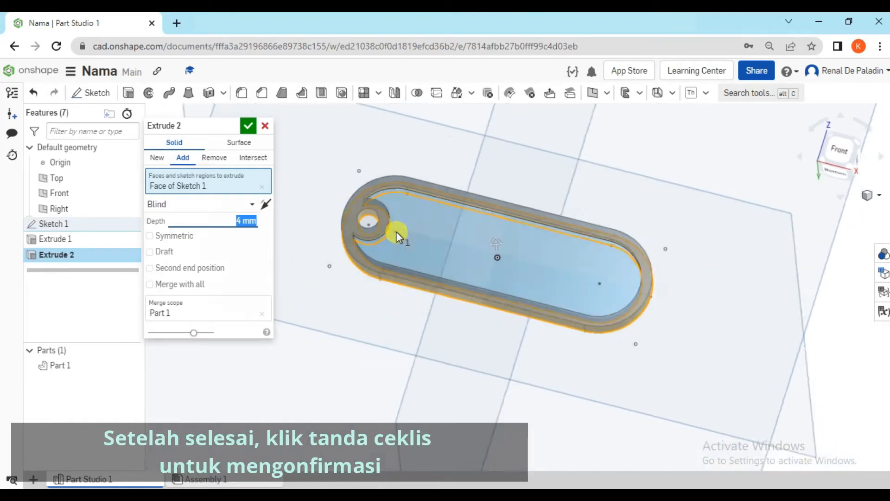
left_click(249, 126)
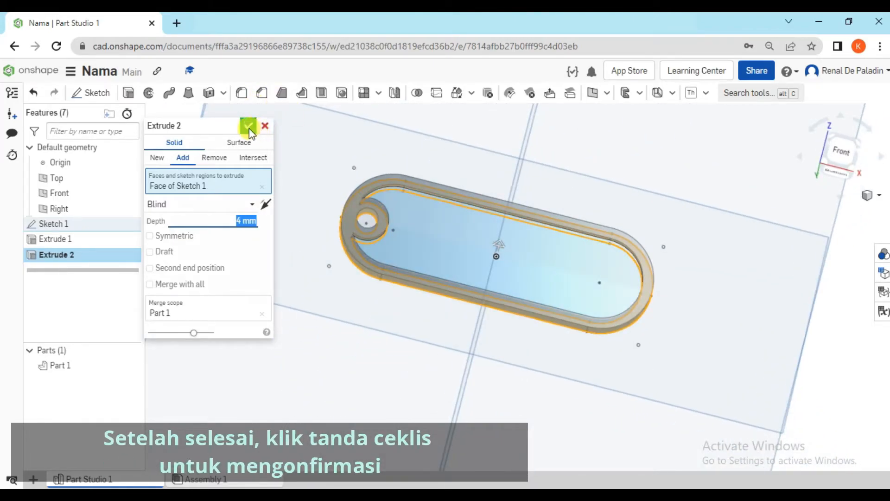
scroll(333, 206, "down", 5)
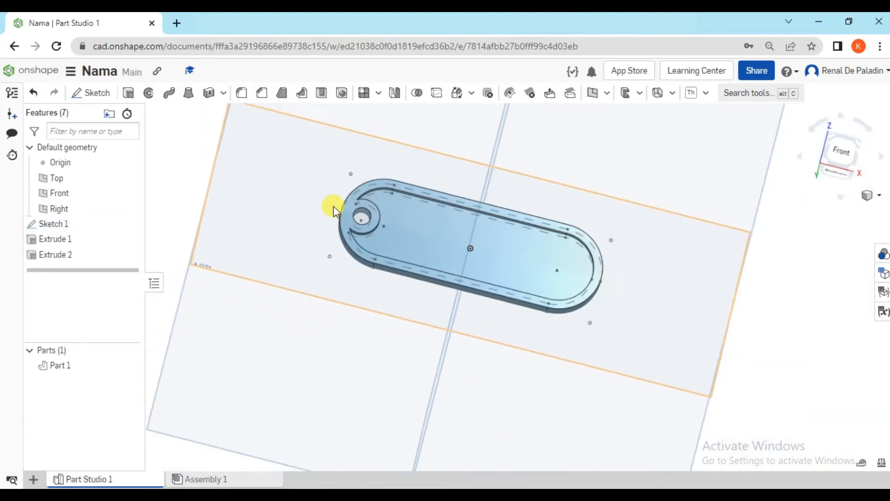
Start a new sketch on the recessed floor face of Extrude 1, inside the raised rim.
right_click_drag(333, 204, 318, 226)
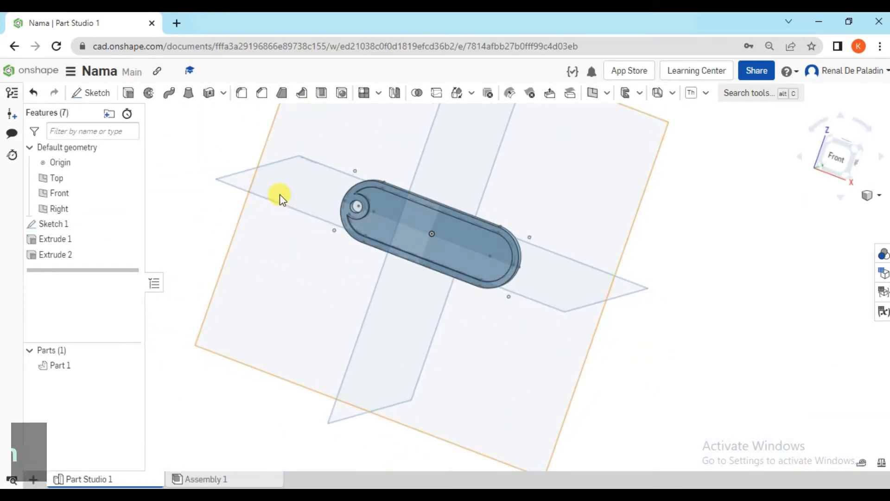
middle_click_drag(208, 187, 251, 217)
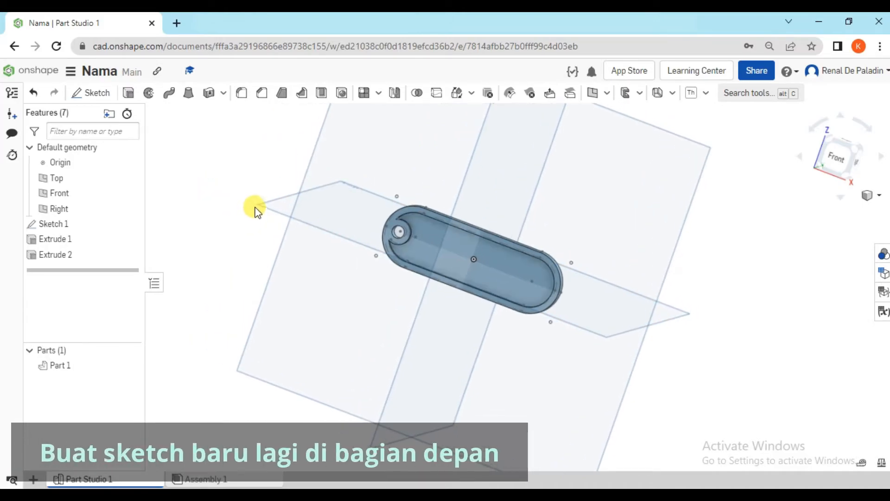
left_click(90, 94)
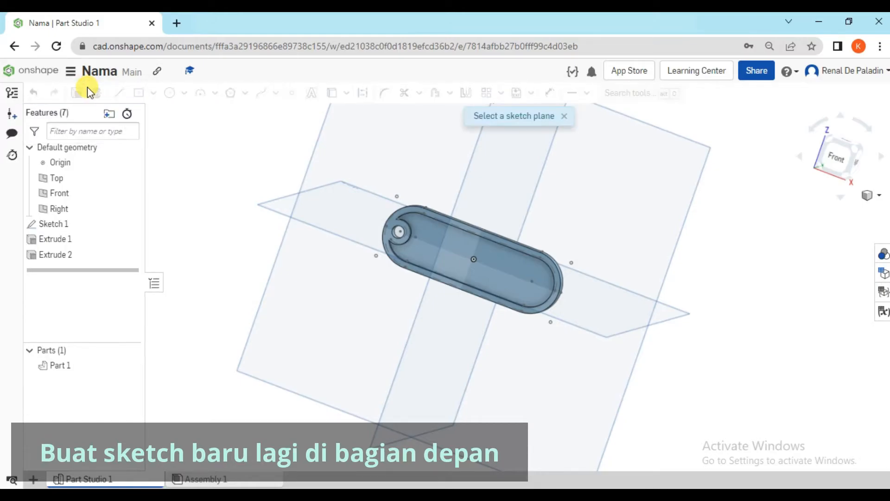
scroll(428, 244, "up", 3)
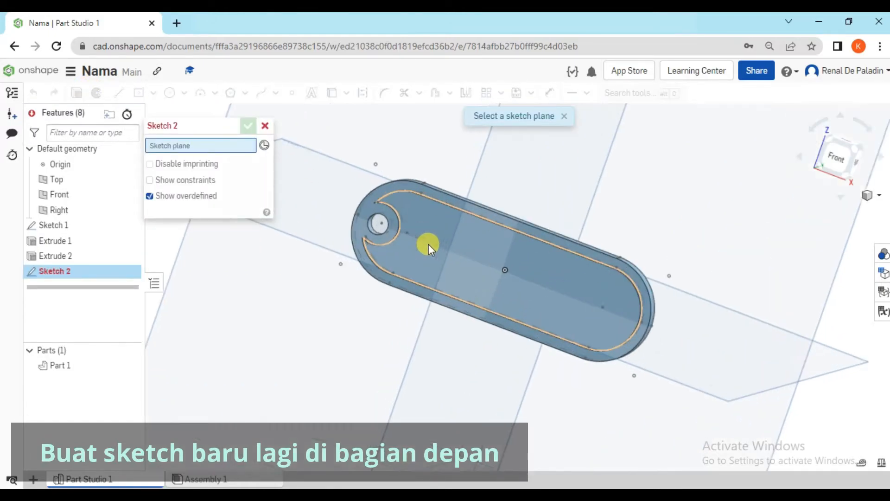
right_click_drag(436, 241, 381, 225)
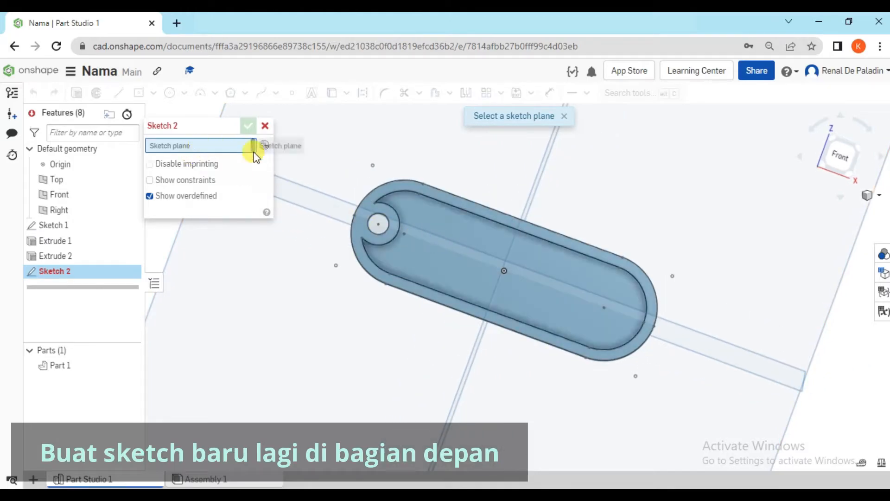
right_click_drag(458, 227, 459, 235)
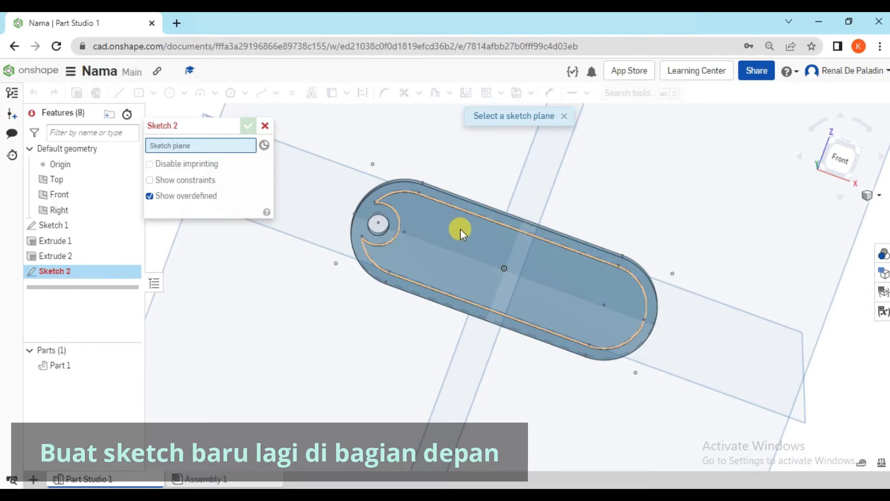
left_click(460, 228)
right_click_drag(461, 230, 459, 233)
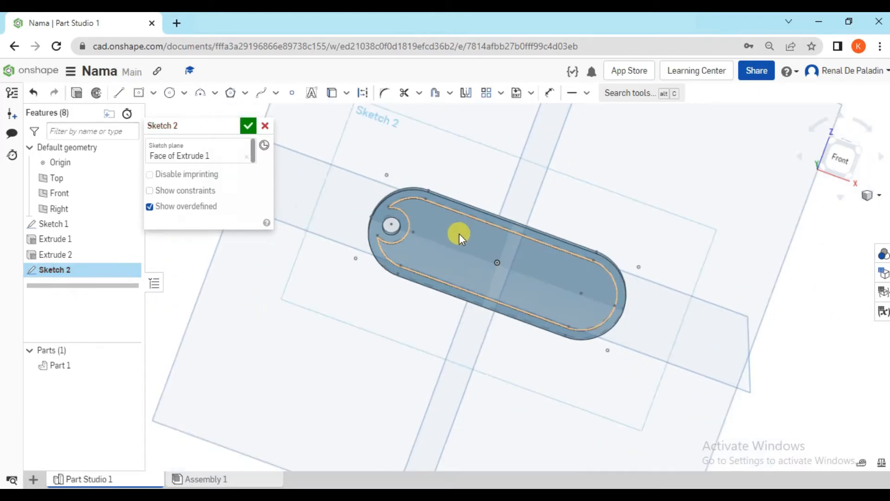
Orient the view normal to the Sketch 2 plane.
scroll(459, 233, "down", 5)
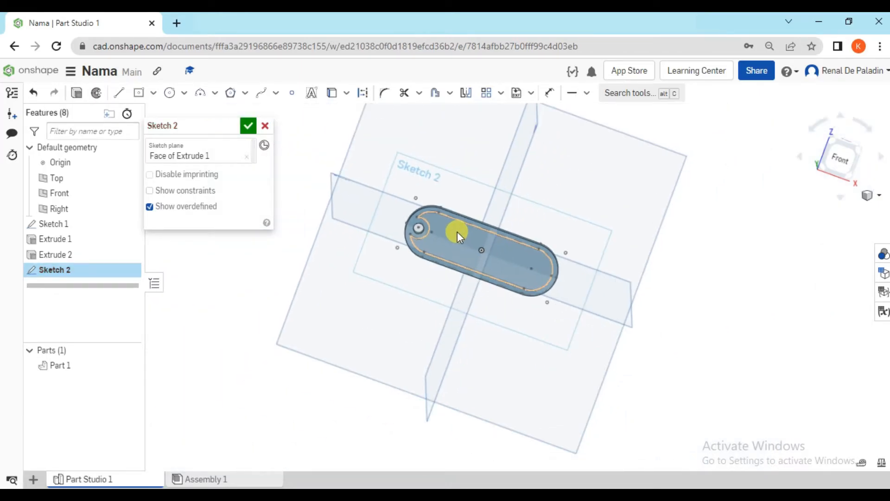
left_click(860, 157)
scroll(524, 313, "up", 6)
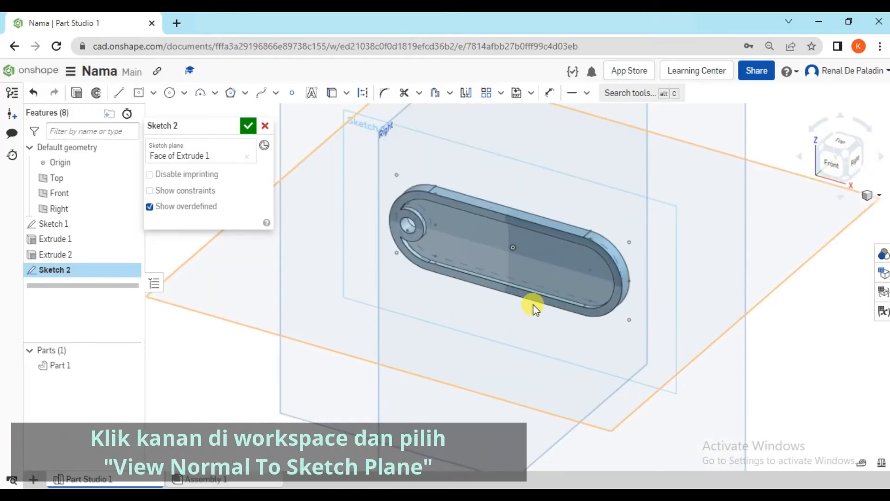
right_click_drag(537, 300, 548, 292)
scroll(548, 293, "down", 5)
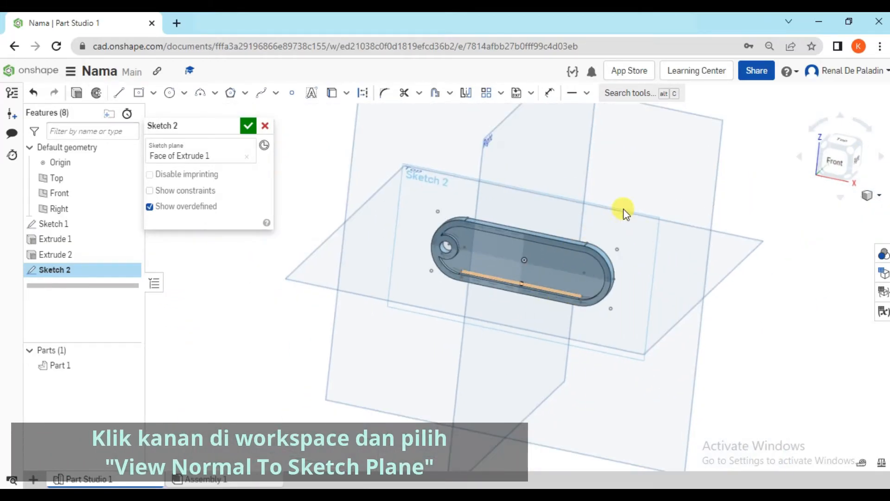
right_click(735, 201)
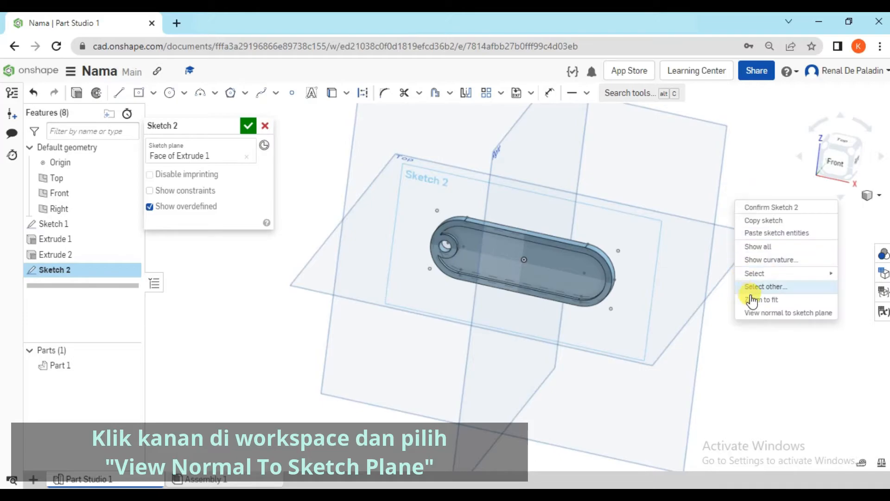
left_click(774, 313)
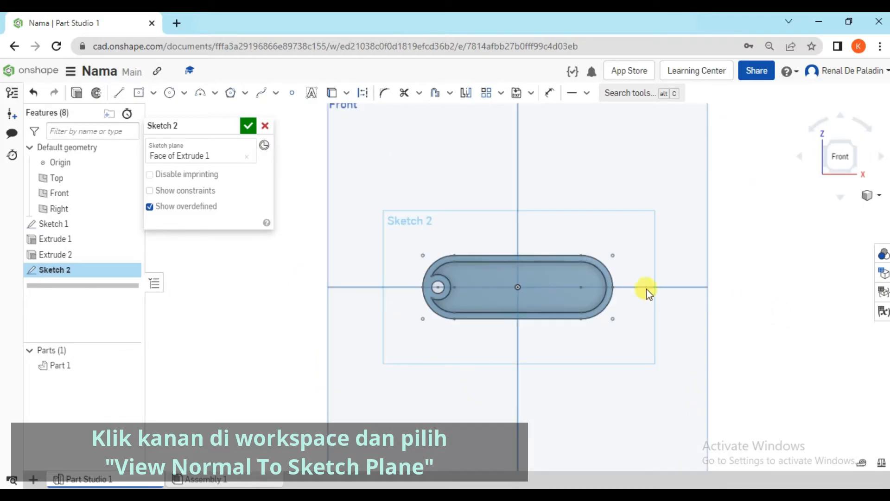
mouse_move(522, 259)
middle_mouse_down()
mouse_move(533, 246)
mouse_move(562, 250)
middle_mouse_up()
scroll(541, 265, "up", 5)
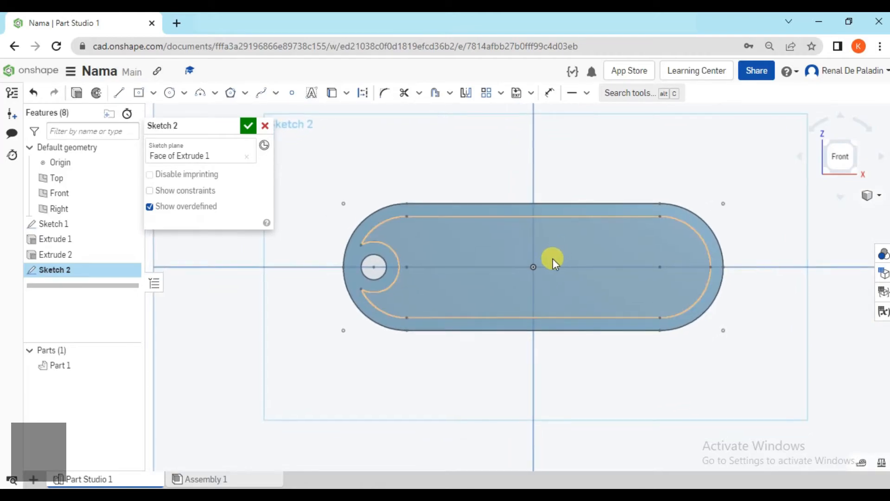
Place a text box about 12 mm high in the middle of the recess and enter the person's first name.
left_click(312, 94)
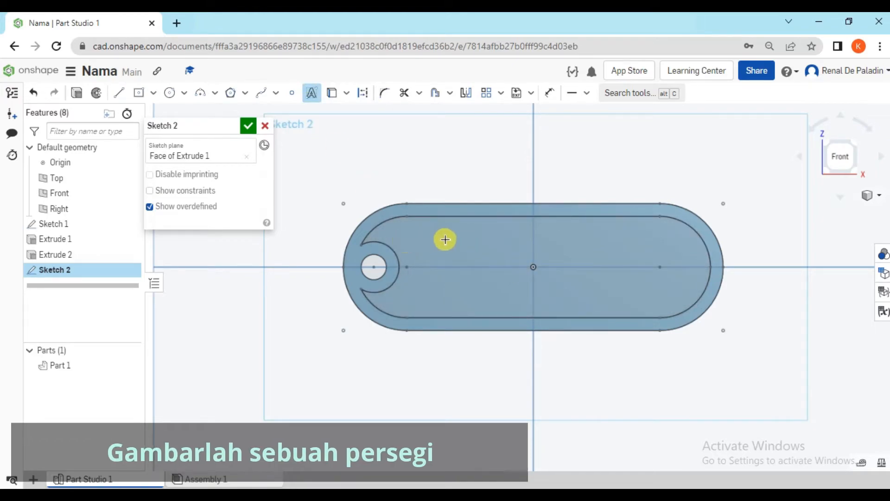
left_click_drag(437, 238, 657, 299)
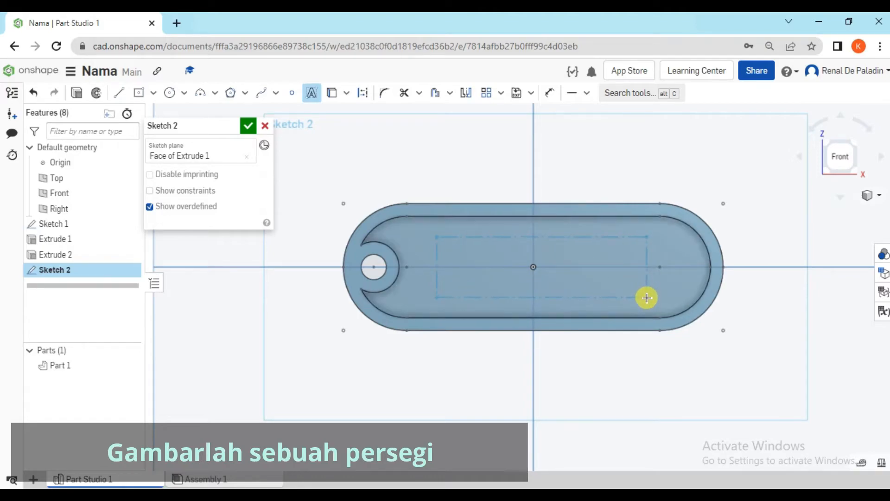
left_click(647, 297)
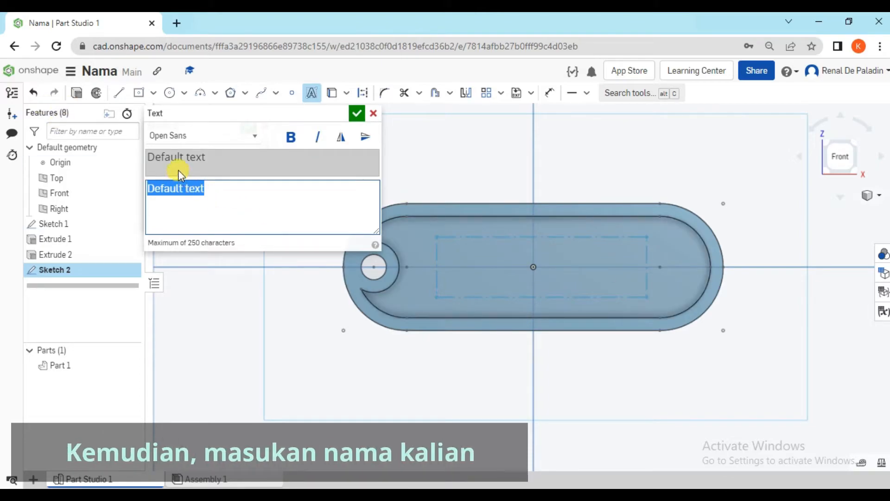
key("BackSpace")
type("Renal")
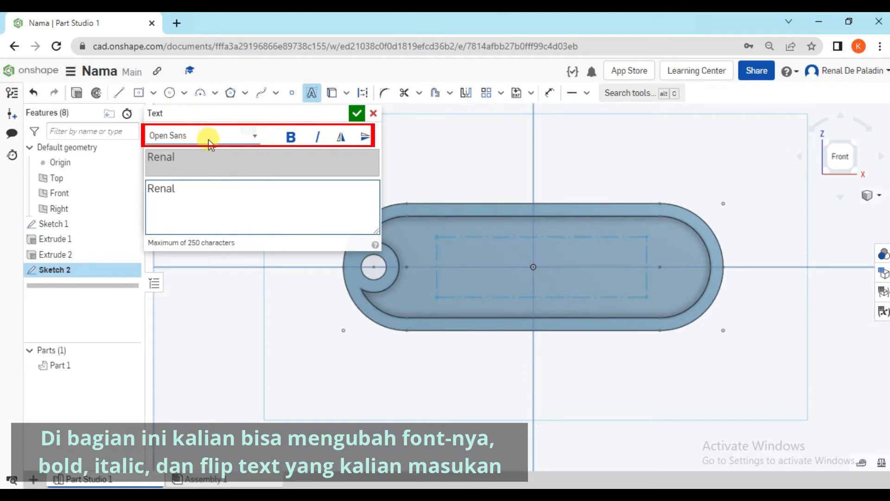
Try Droid Sans Mono and Noto Sans Japanese on the name text and return the font to Open Sans.
left_click(257, 138)
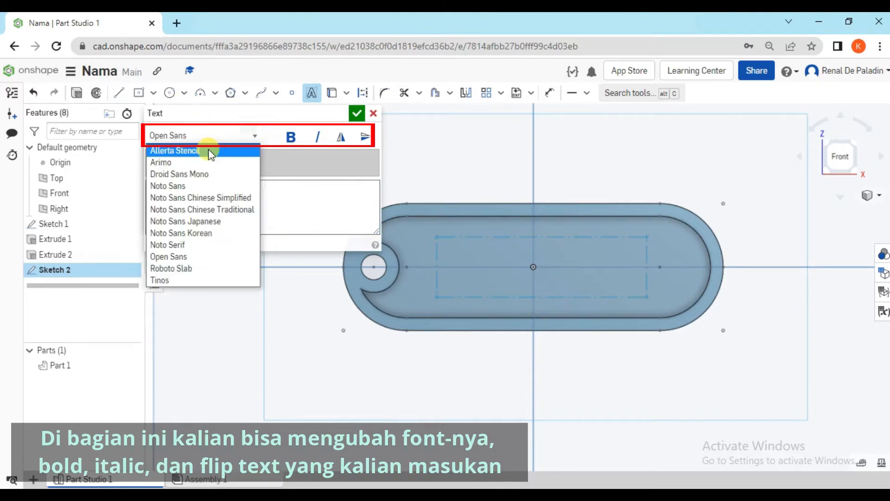
left_click(224, 147)
left_click(224, 137)
left_click(226, 172)
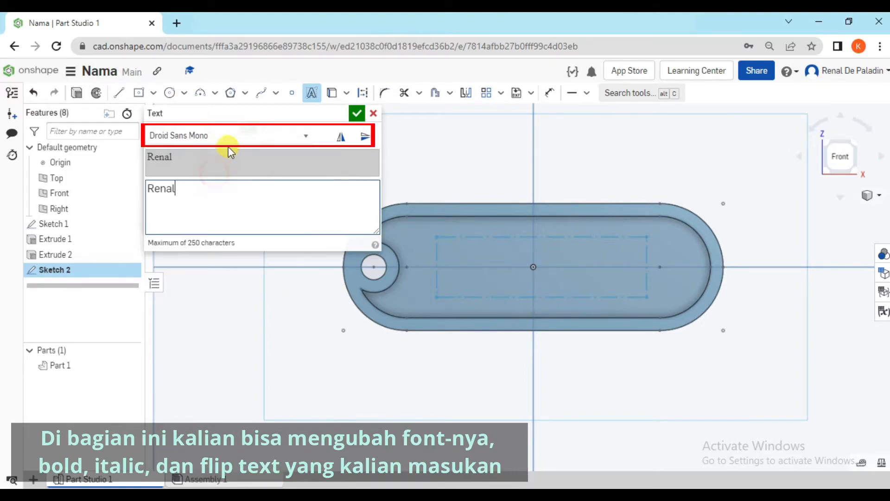
left_click(235, 136)
left_click(206, 221)
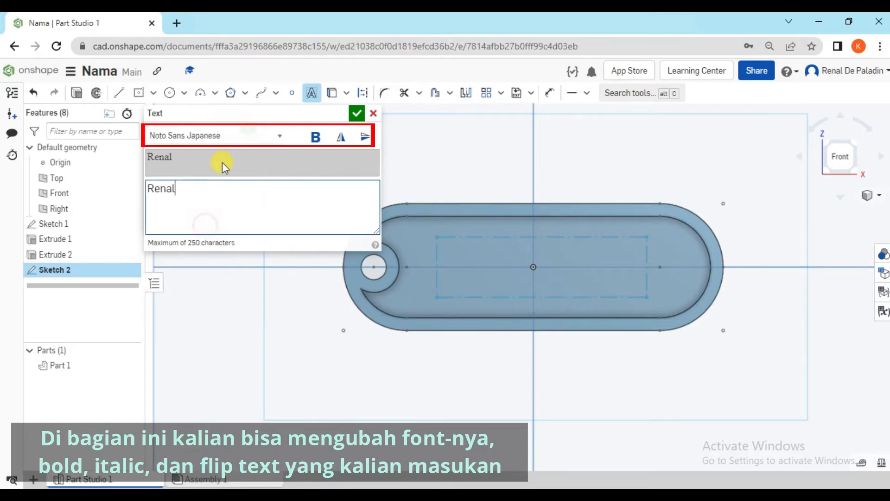
left_click(221, 136)
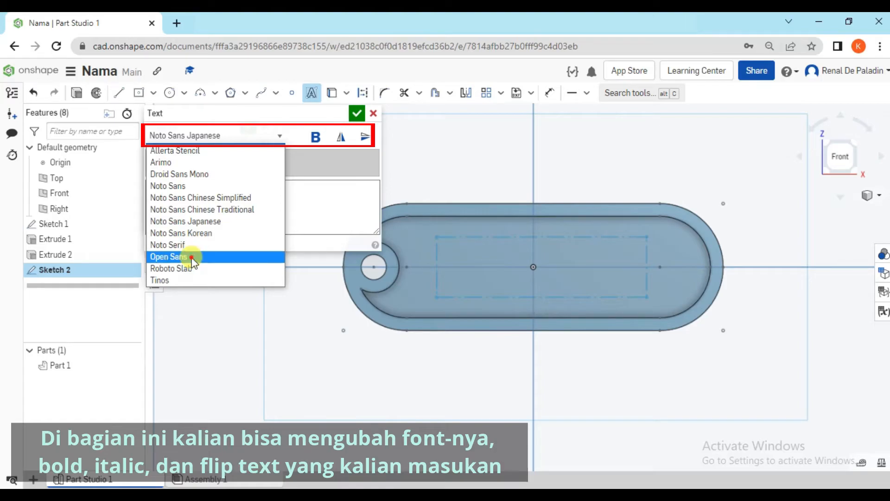
left_click(190, 256)
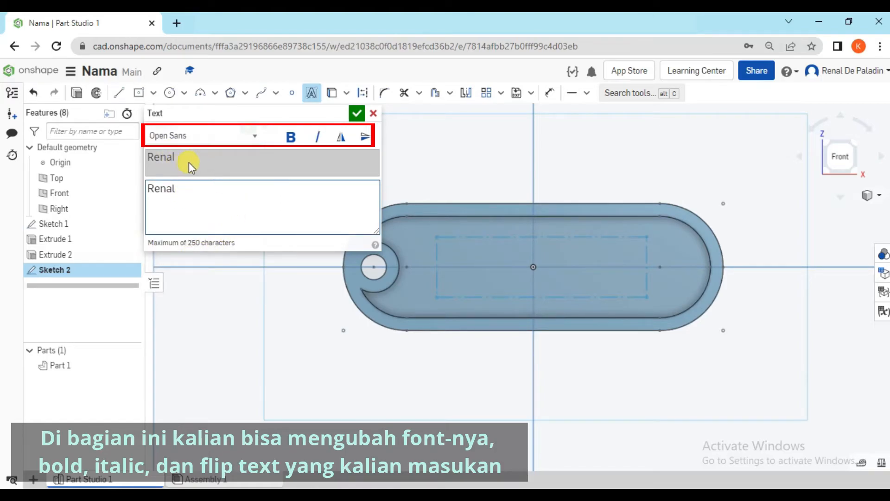
Try bold, italic and the left-right flip on the name text, and switch them all off again.
left_click(292, 140)
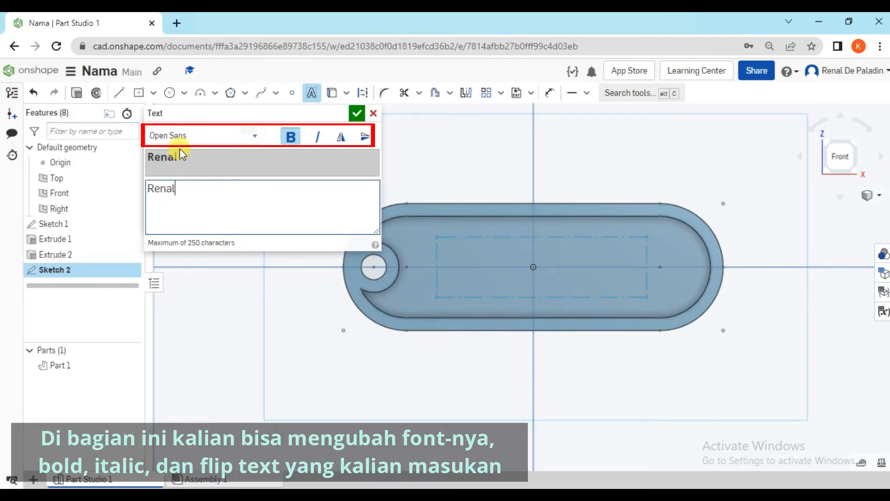
left_click(317, 139)
left_click(342, 138)
left_click(343, 138)
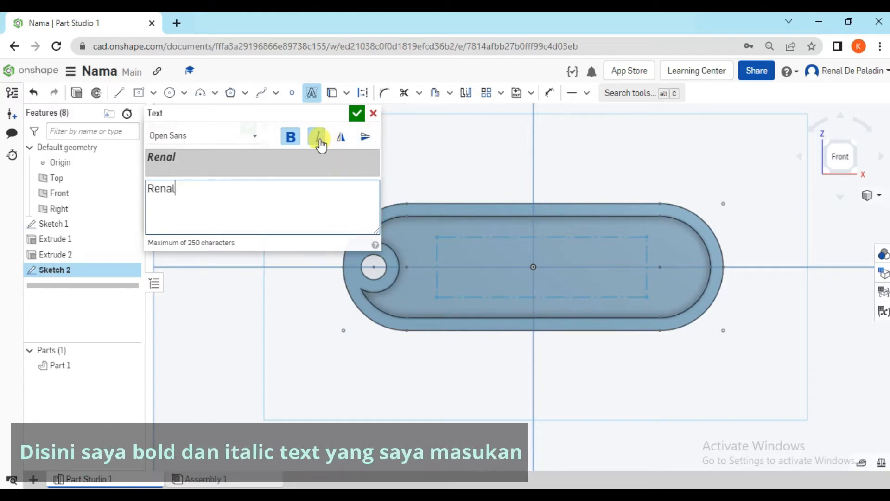
left_click(291, 138)
left_click(304, 138)
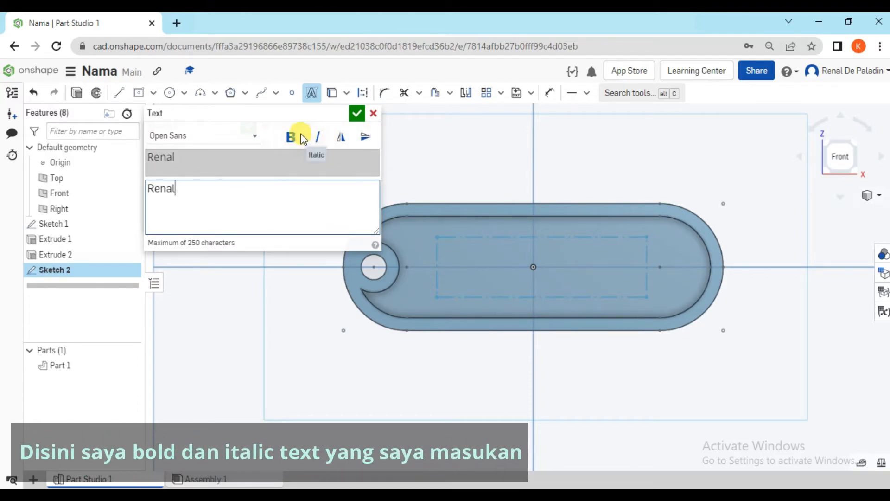
Make the name text bold and italic, and confirm the text.
left_click(299, 138)
left_click(317, 137)
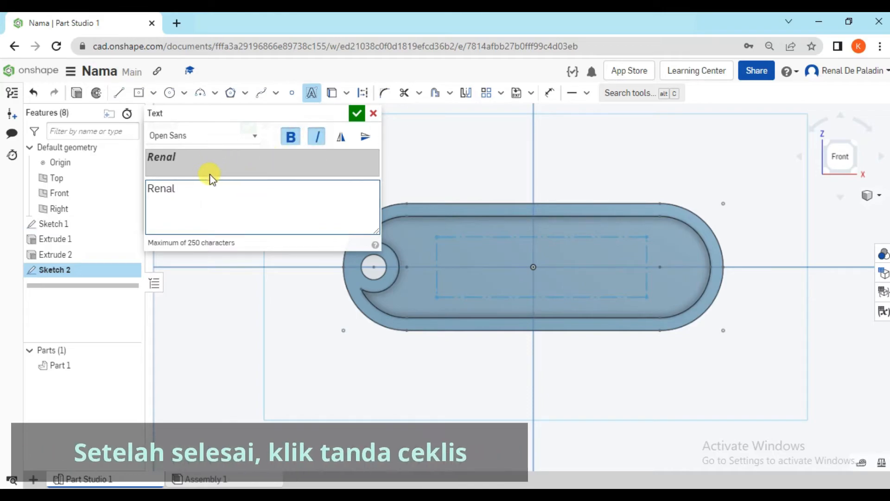
left_click(357, 114)
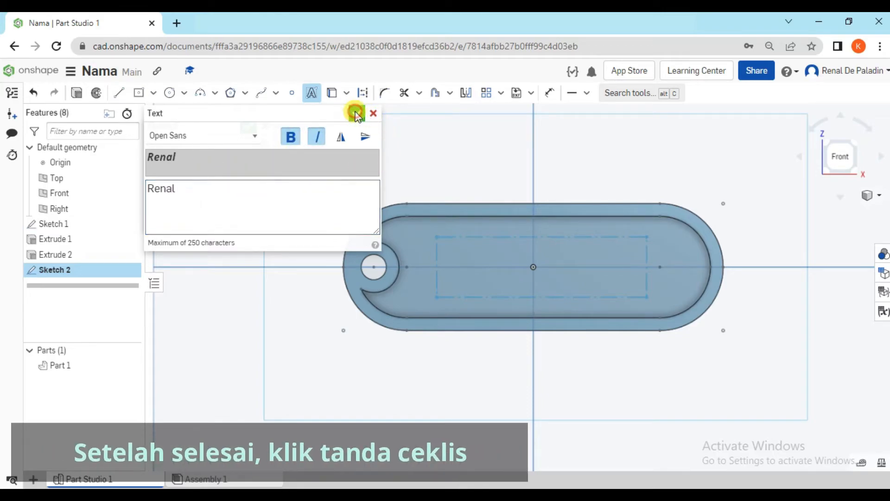
left_click(591, 280)
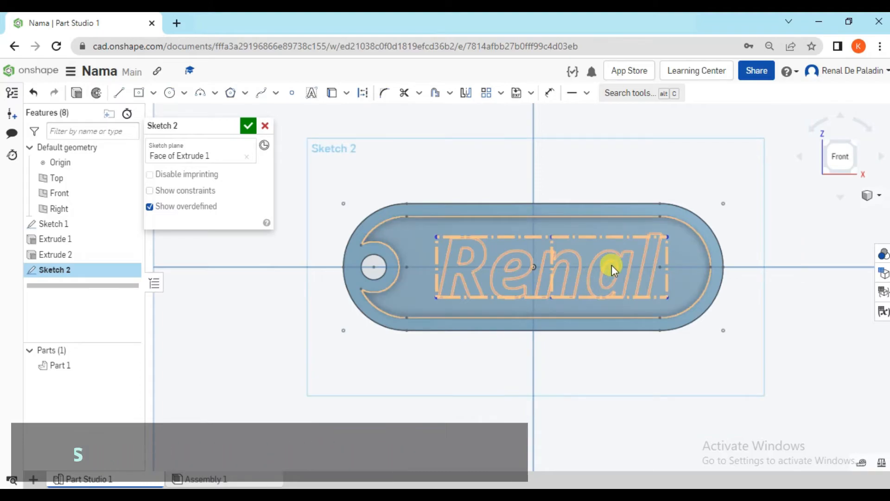
Move the name text by its control box to mid-height of the recess, slightly right of the origin.
scroll(636, 257, "up", 3)
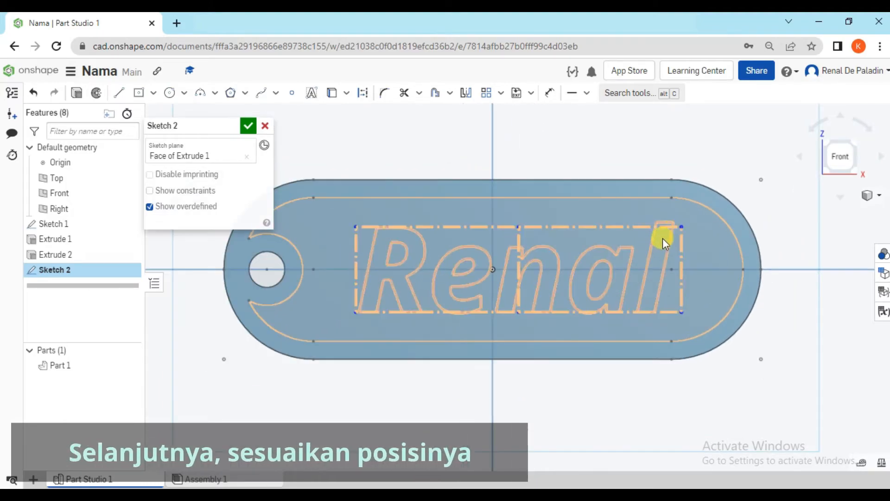
left_click_drag(681, 227, 658, 228)
left_click(658, 232)
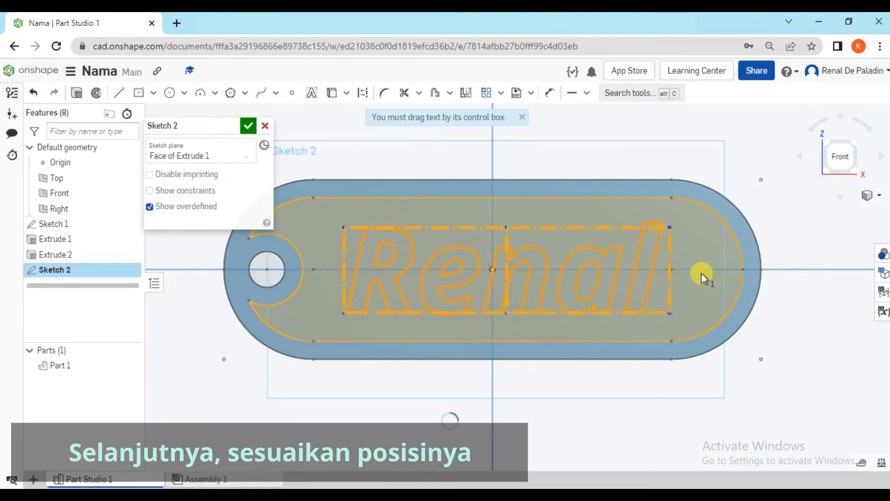
scroll(702, 273, "down", 5)
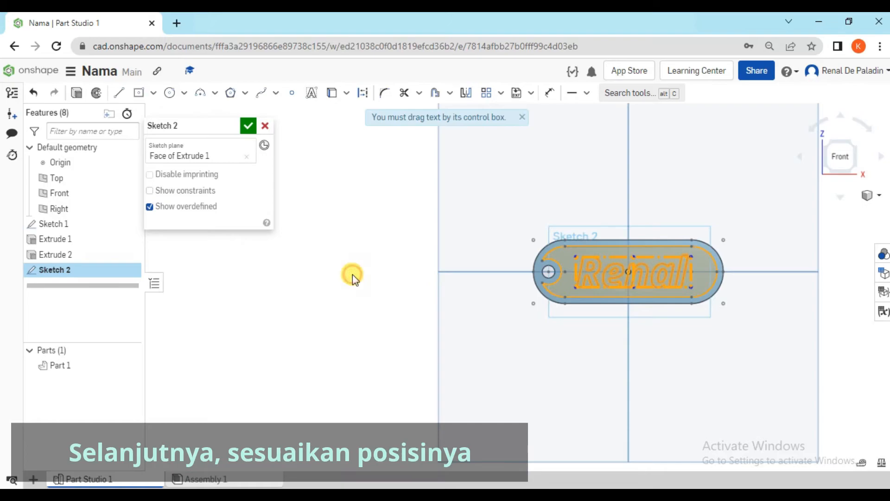
scroll(712, 272, "up", 5)
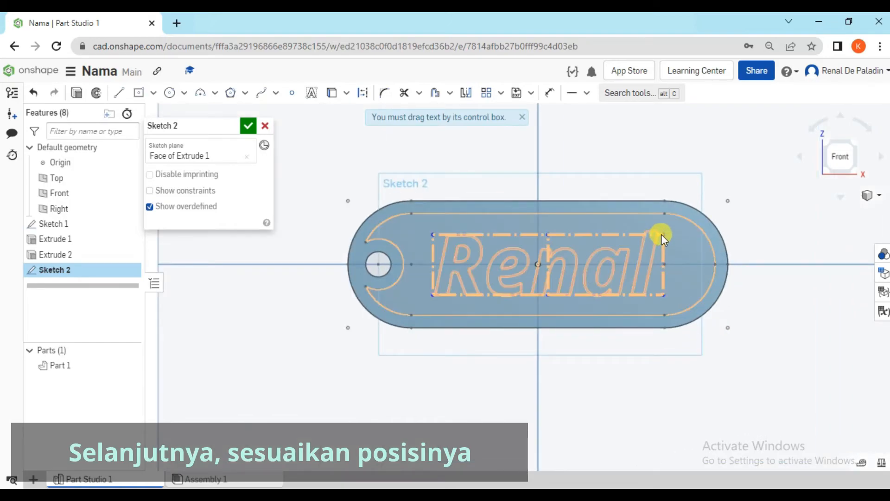
mouse_move(663, 235)
left_mouse_down()
mouse_move(645, 235)
mouse_move(664, 235)
left_mouse_up()
scroll(813, 310, "down", 1)
middle_click_drag(809, 306, 780, 262)
scroll(594, 221, "up", 2)
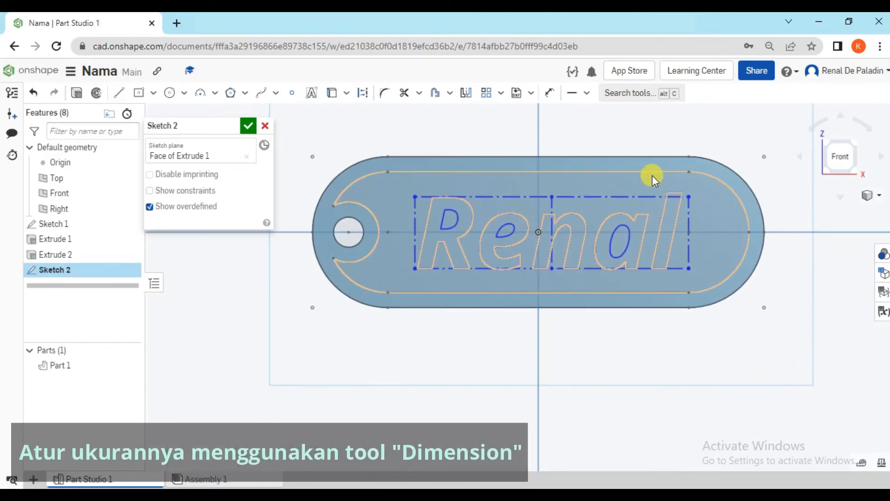
Dimension the width of the name text's box to 50 mm, reposition the dimension above the tag, and finish the sketch.
left_click(550, 94)
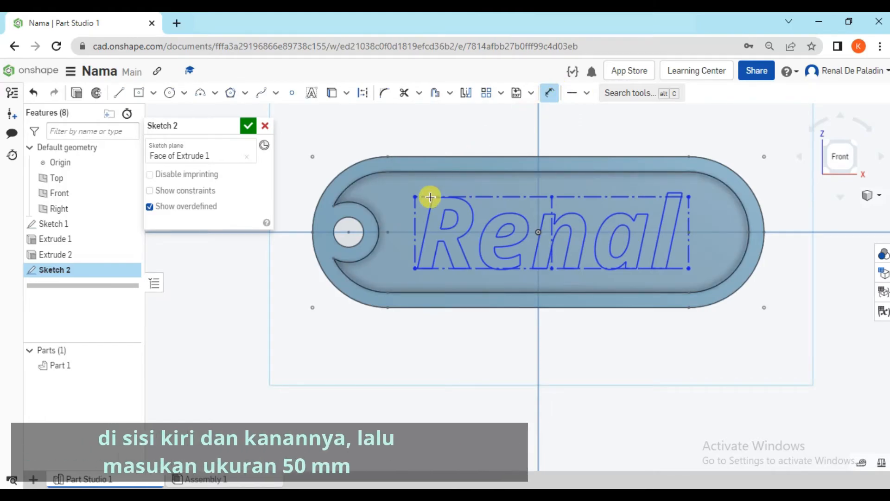
left_click(689, 231)
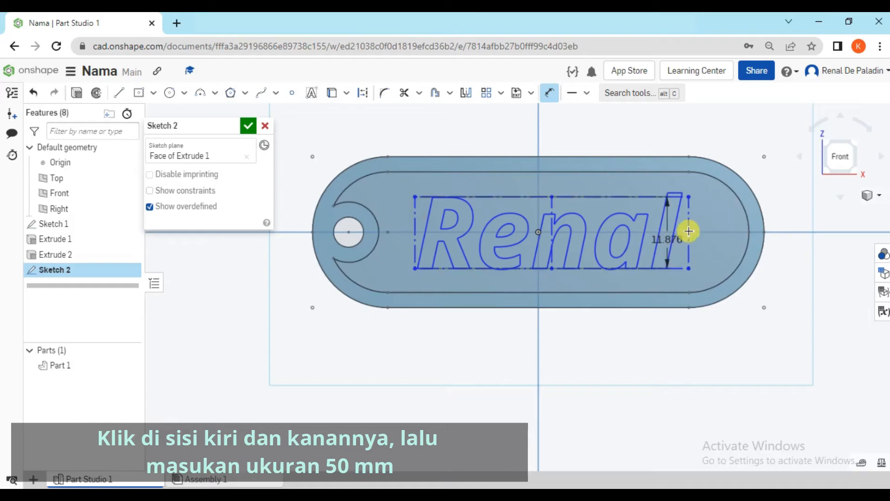
left_click(691, 225)
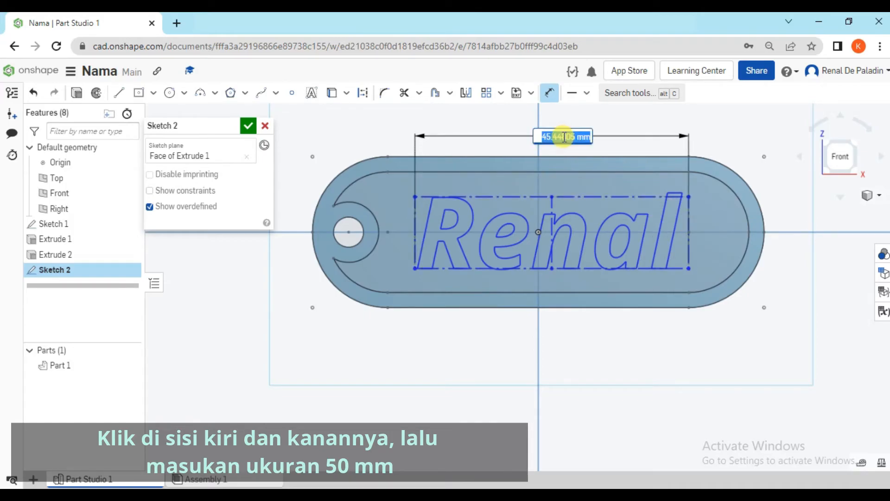
type("50")
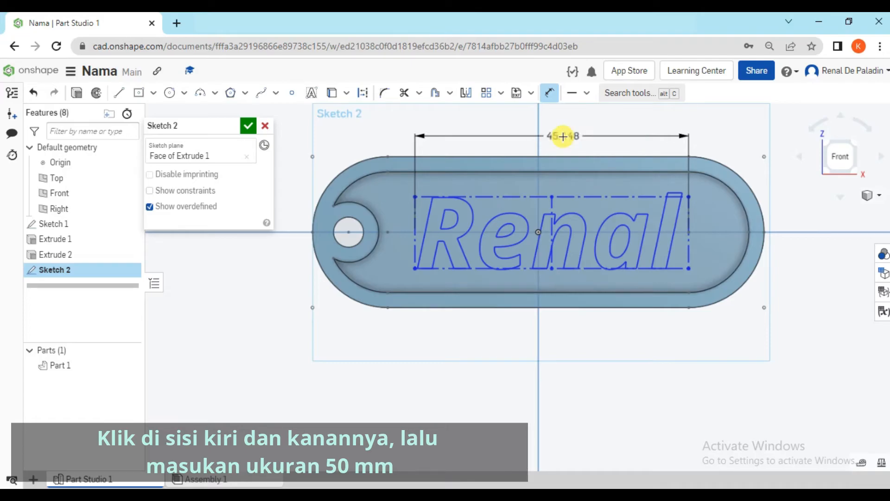
key("Return")
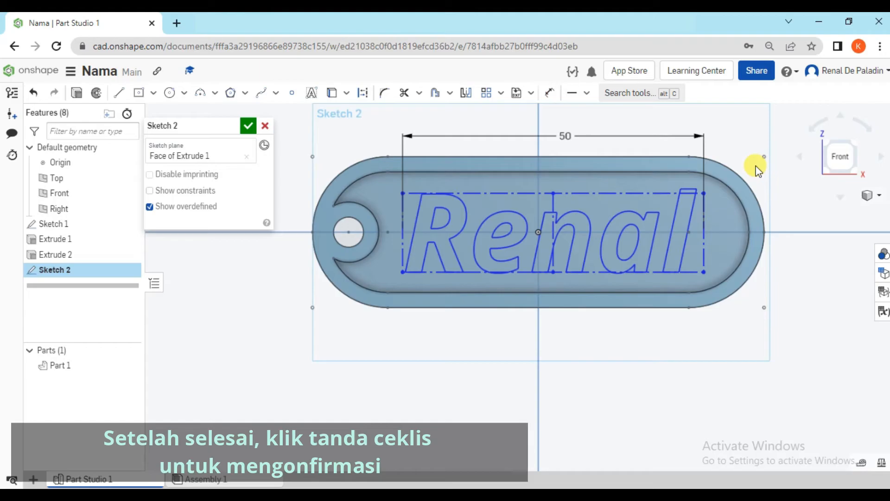
left_click_drag(561, 135, 546, 134)
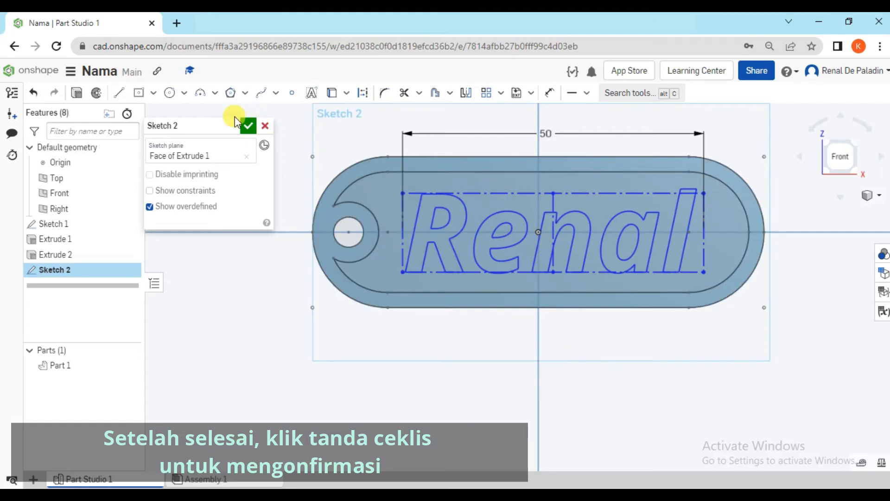
left_click(246, 126)
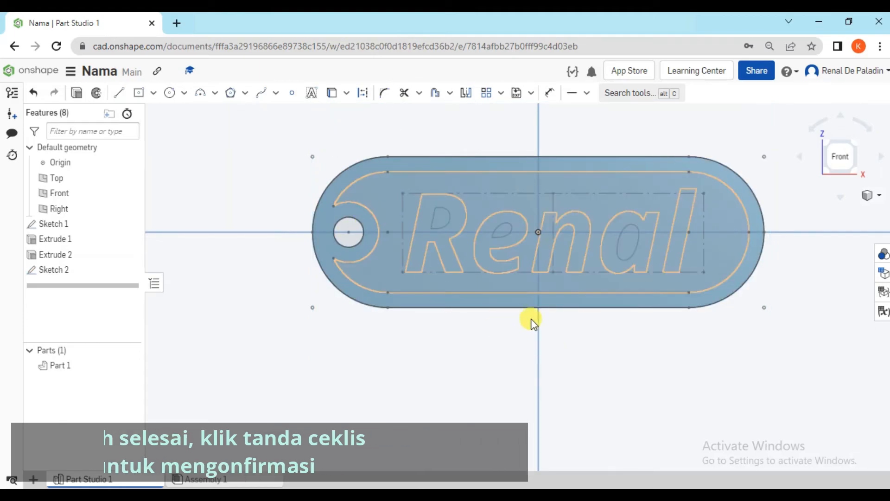
Start an Extrude that adds to the part, with all five letter regions of the name text as its profiles.
right_click_drag(598, 332, 591, 328)
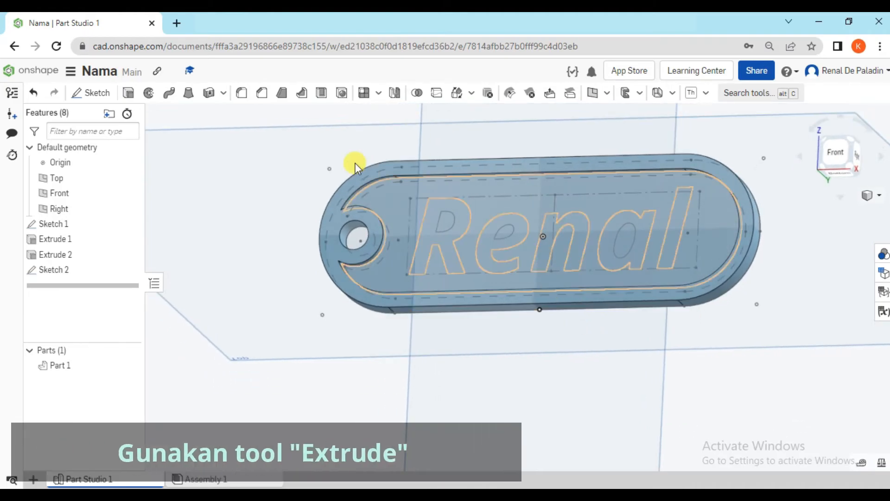
left_click(128, 93)
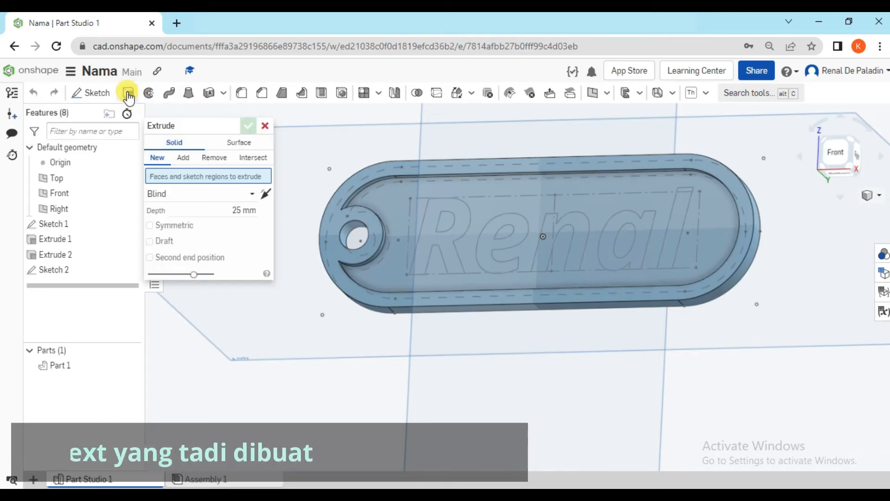
left_click(449, 232)
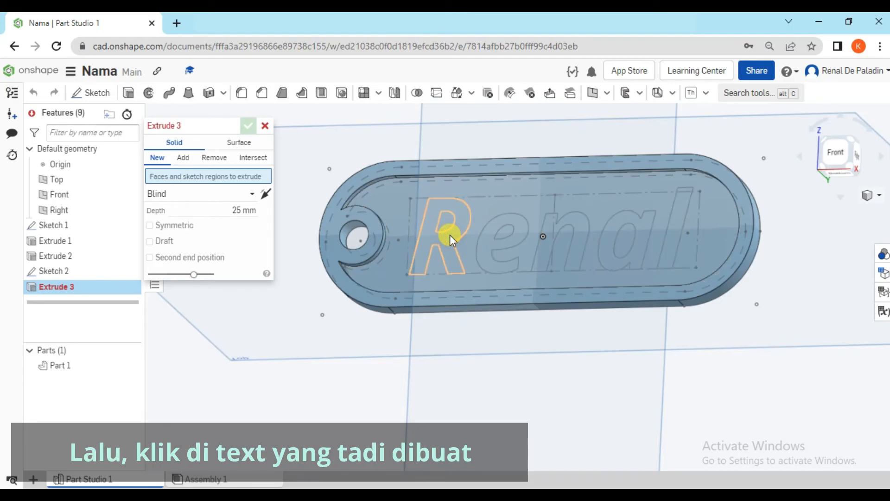
left_click(466, 243)
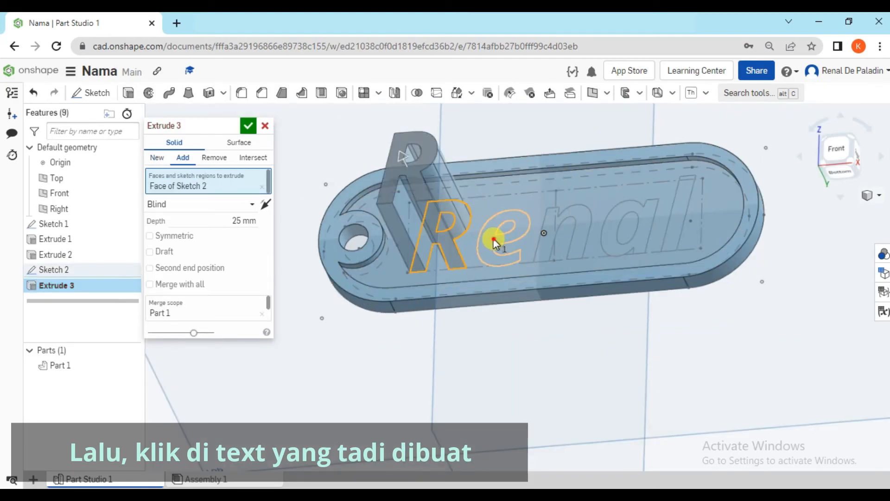
left_click(549, 232)
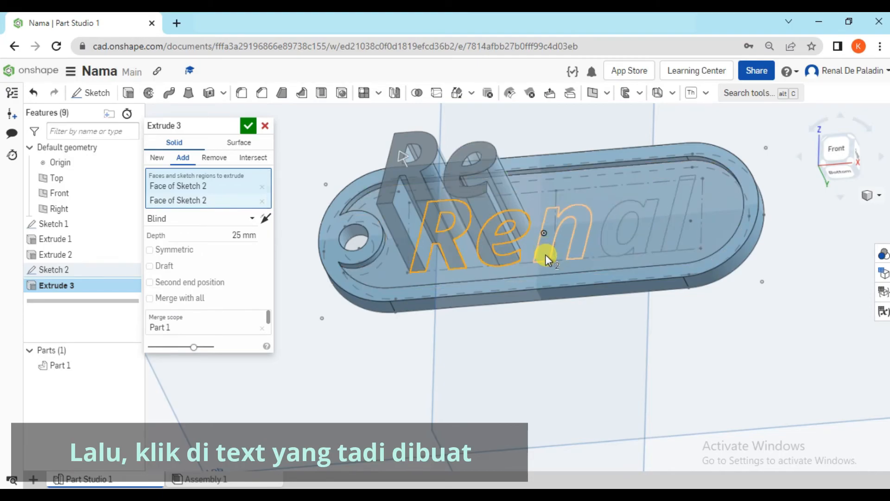
left_click(547, 249)
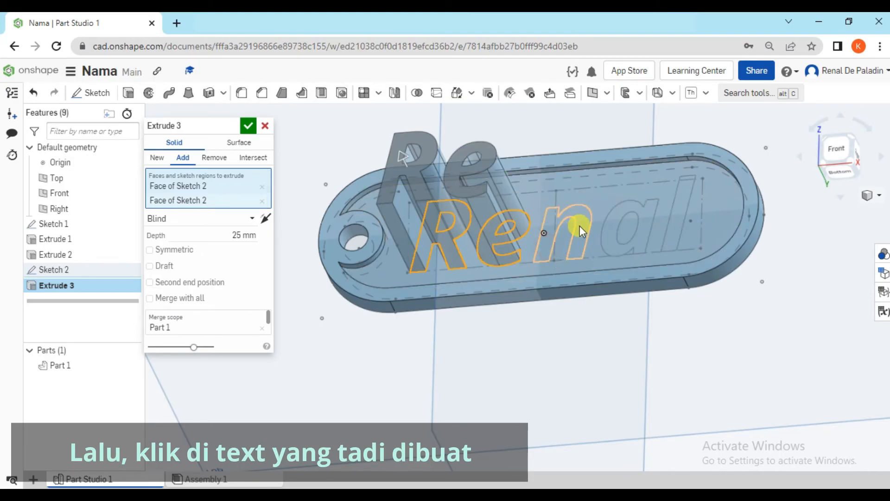
left_click(612, 221)
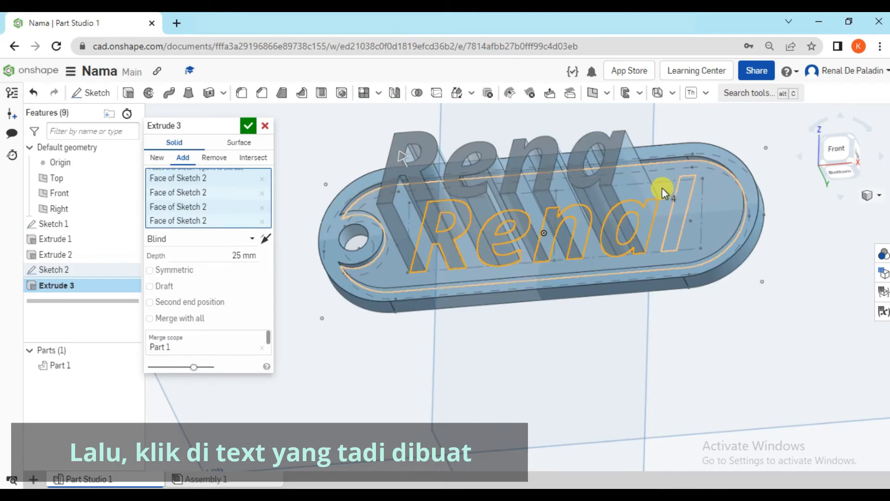
right_click_drag(507, 332, 648, 238)
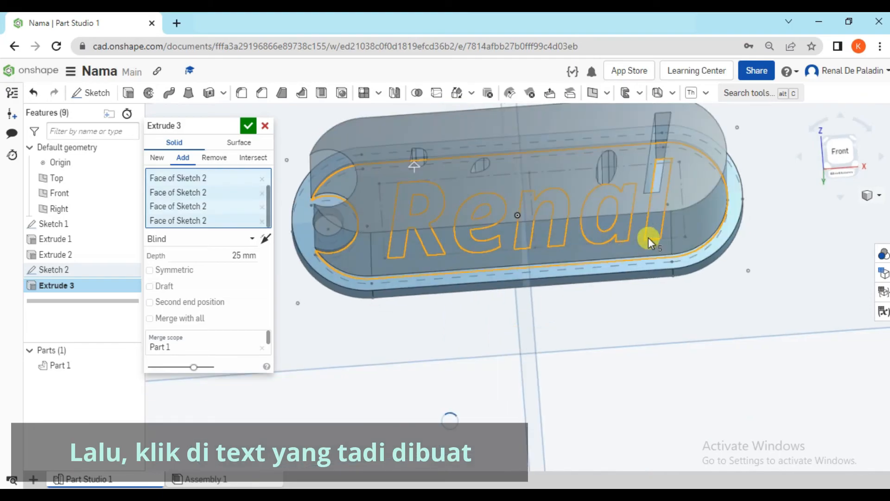
left_click(659, 212)
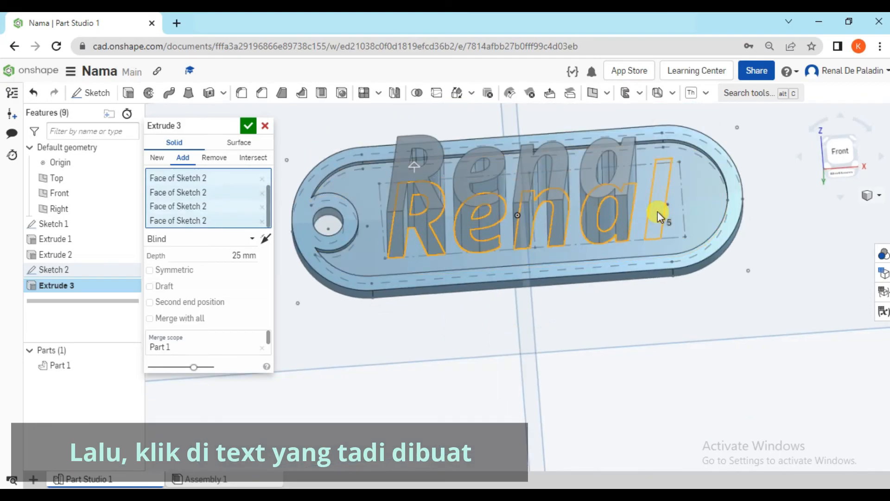
right_click_drag(595, 281, 579, 269)
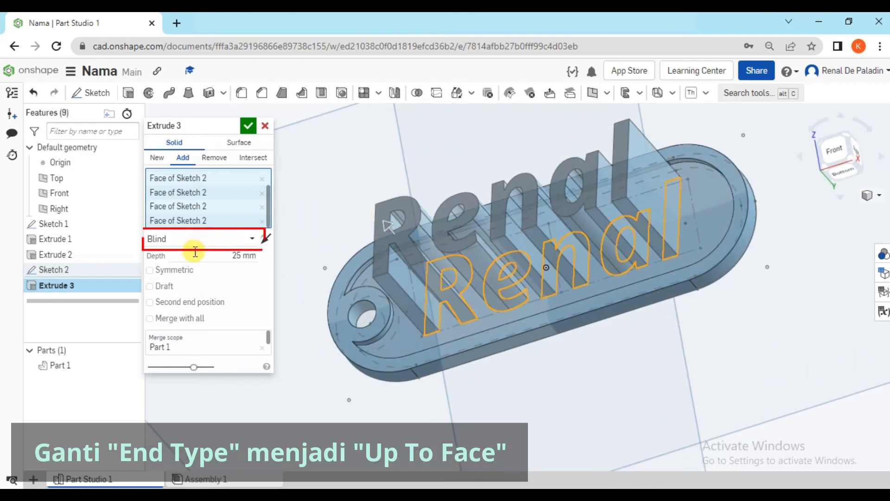
End the letter extrusion with Up to face at the top face of the raised rim, and confirm it.
left_click(216, 240)
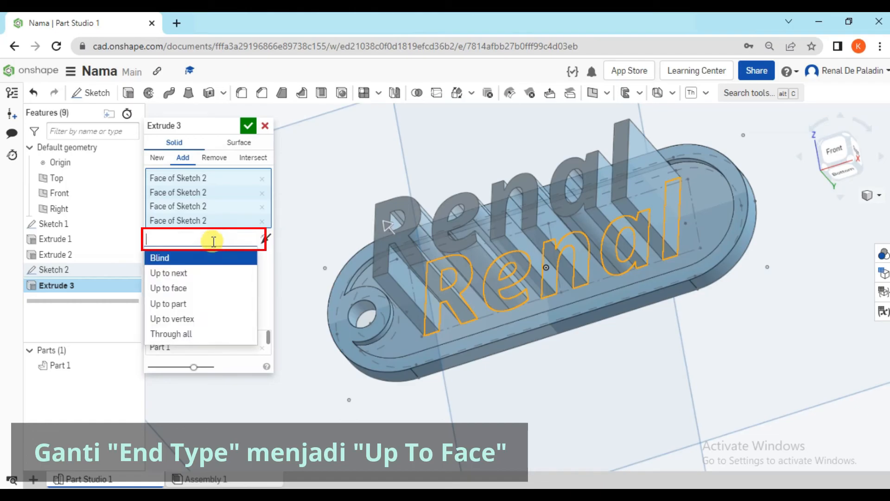
left_click(193, 290)
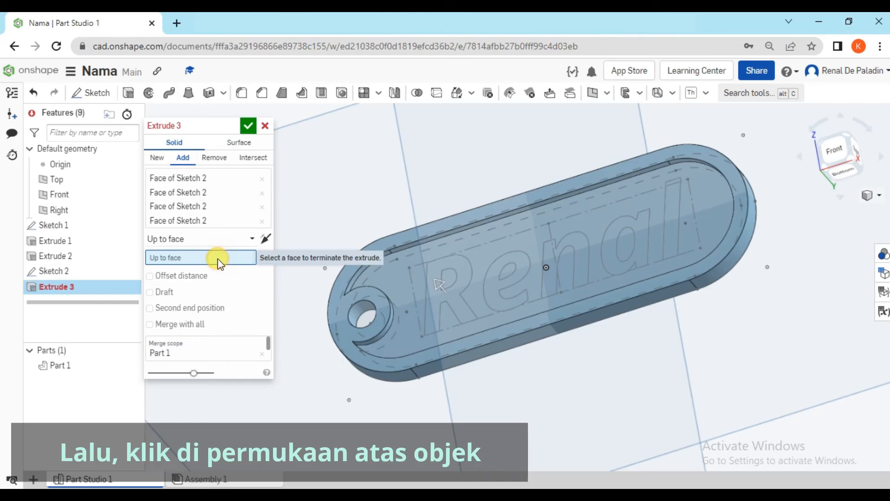
left_click(332, 322)
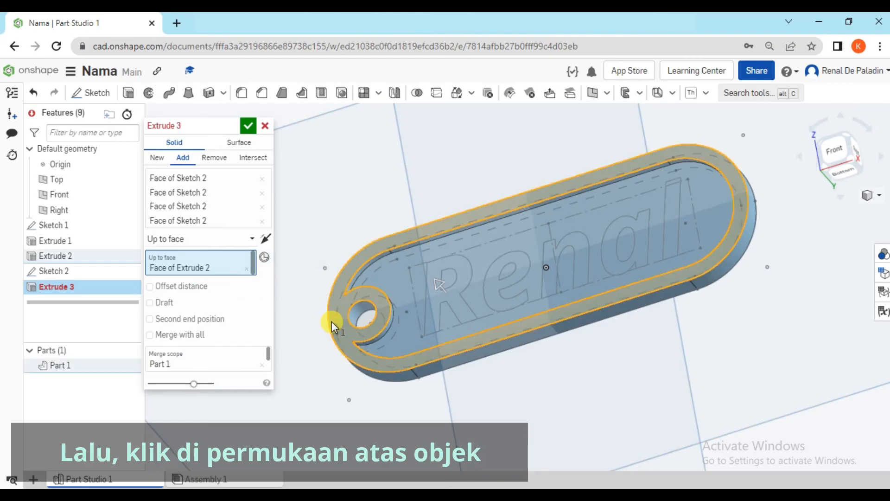
right_click_drag(311, 316, 314, 331)
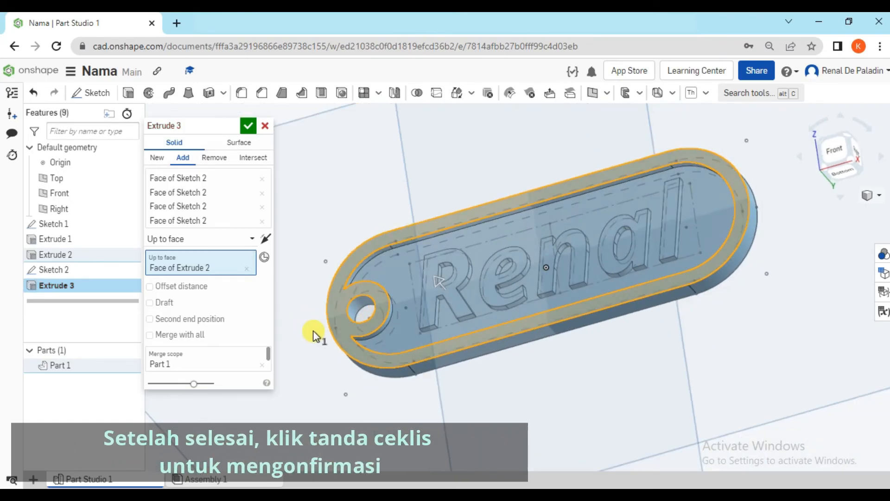
left_click(245, 128)
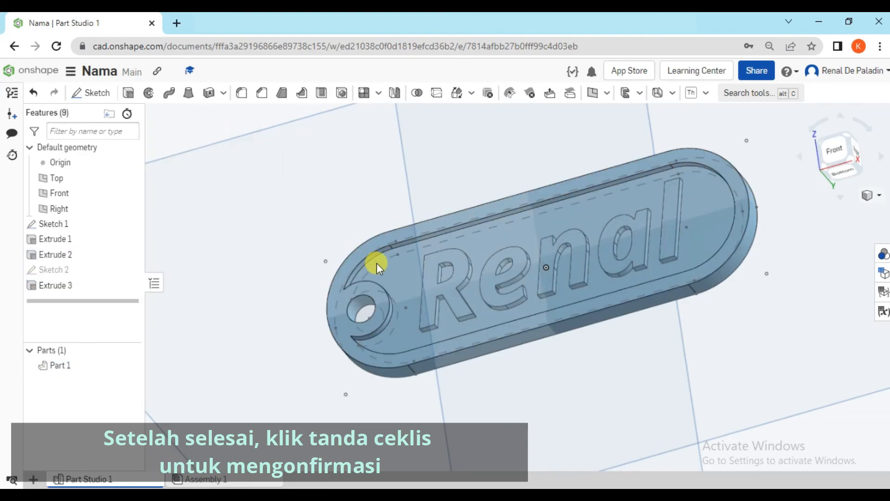
Hide Sketch 1 and the default Top, Front and Right planes so only the finished tag is displayed.
mouse_move(378, 241)
right_mouse_down()
mouse_move(377, 231)
mouse_move(404, 249)
right_mouse_up()
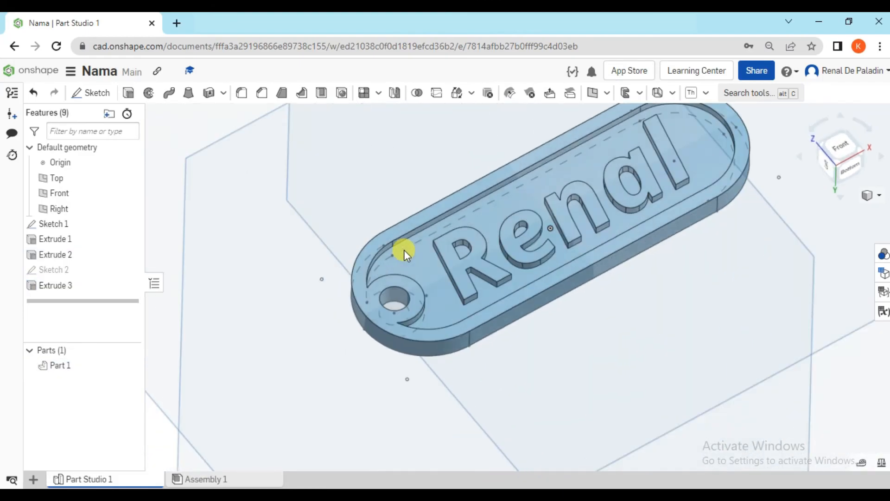
left_click(129, 223)
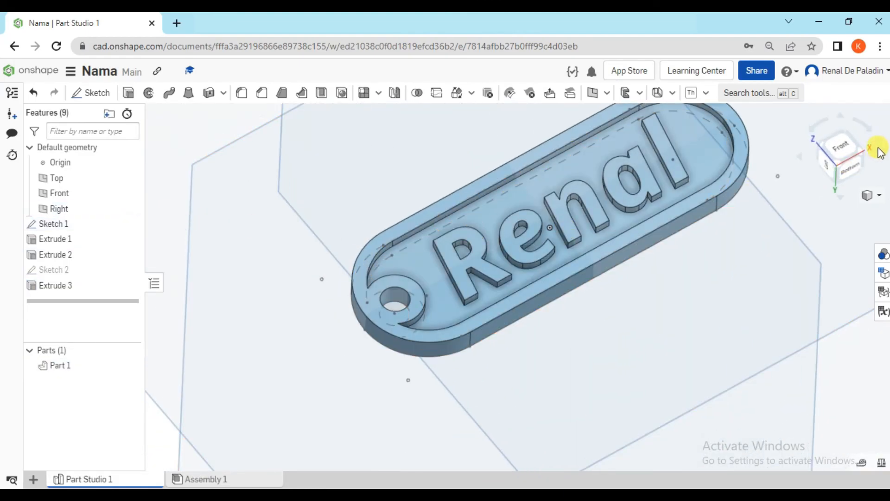
left_click(864, 153)
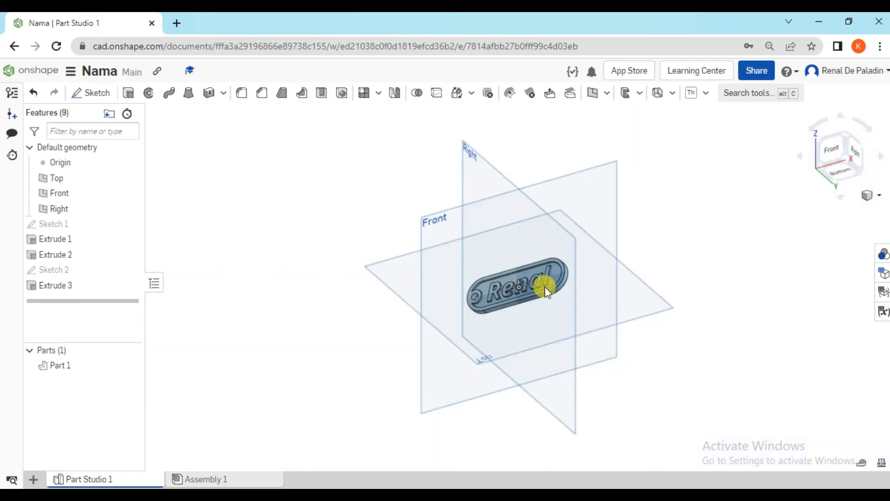
key("p")
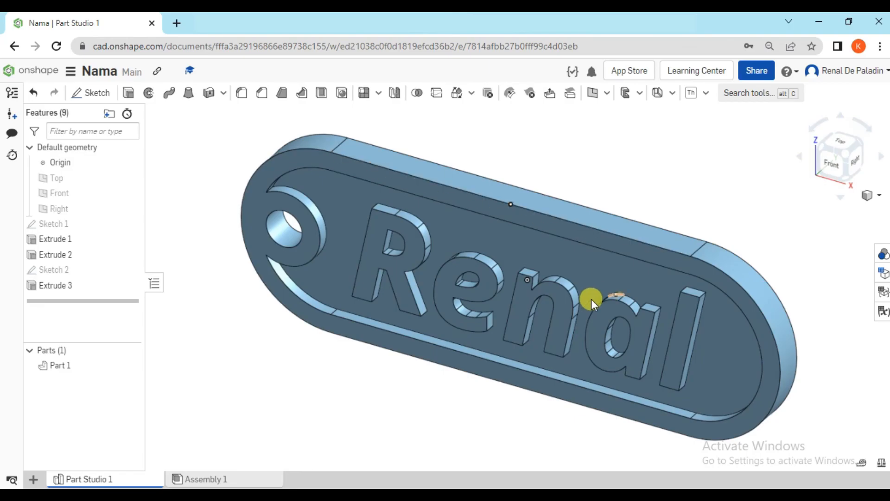
mouse_move(604, 272)
right_mouse_down()
mouse_move(654, 238)
mouse_move(687, 250)
mouse_move(740, 232)
mouse_move(663, 250)
mouse_move(598, 239)
mouse_move(574, 257)
mouse_move(596, 263)
right_mouse_up()
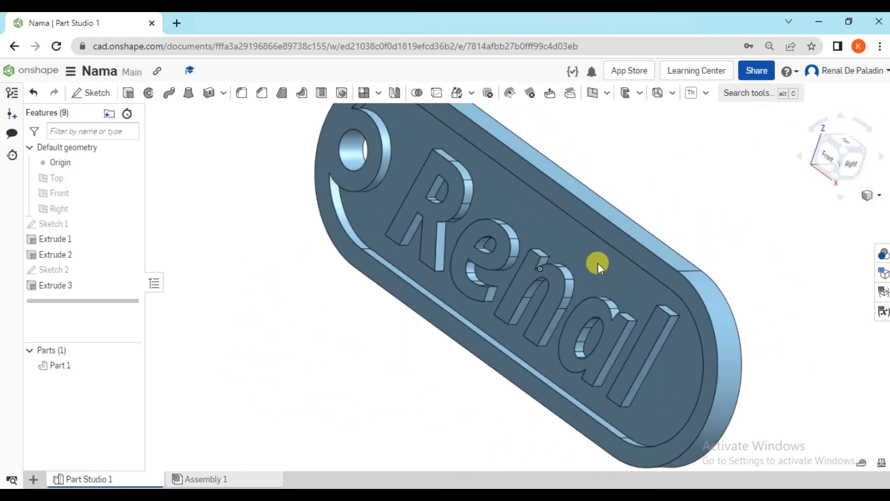
left_click(842, 151)
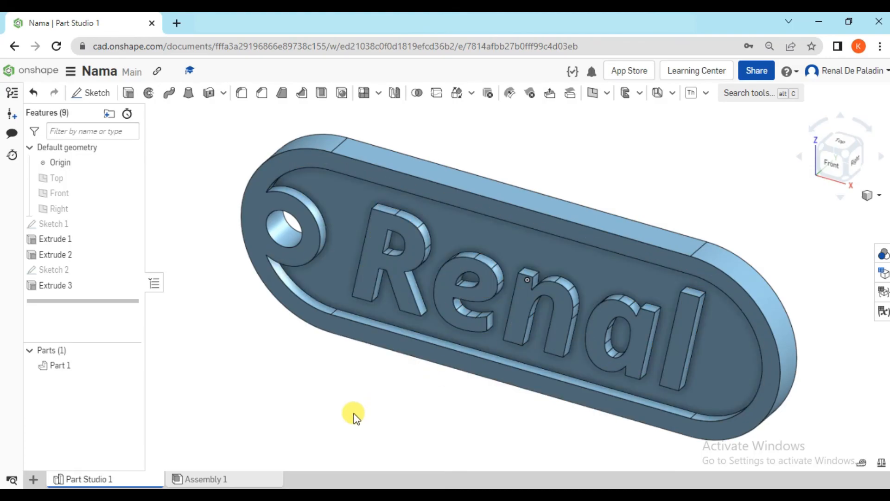
right_click_drag(355, 413, 402, 427)
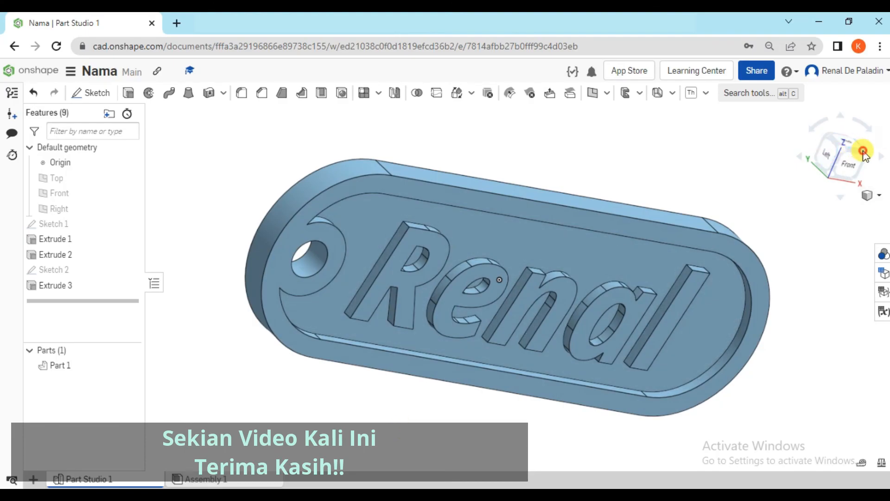